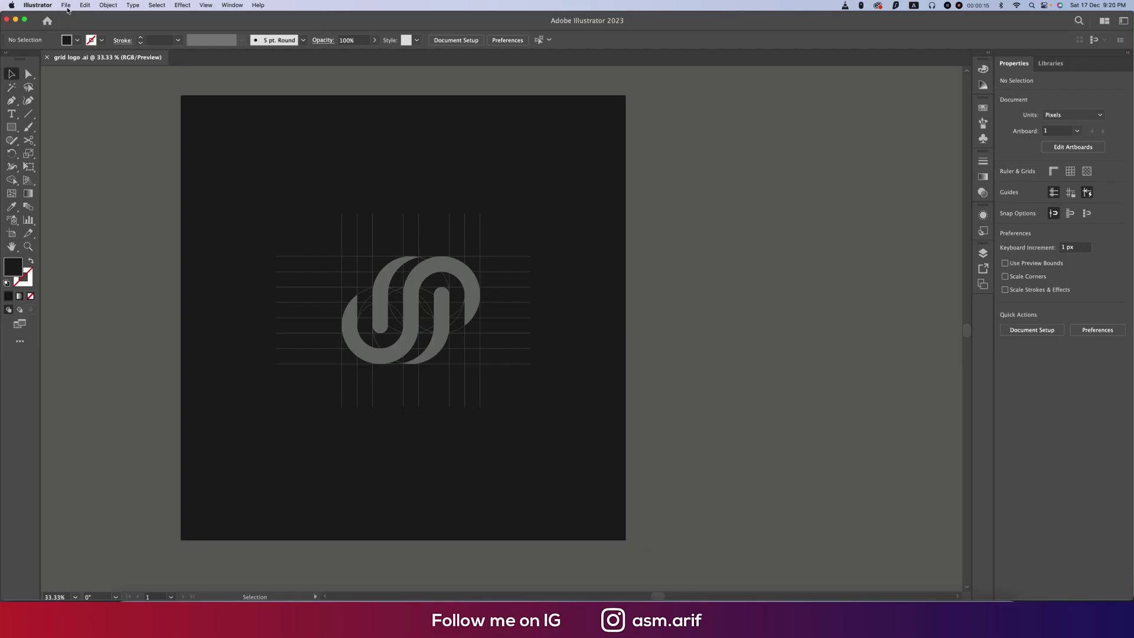
- Create a new 2000 × 2000 px document from the recent preset, keeping RGB Color mode
{"action": "left_click", "coordinate": [66, 6]}
{"action": "left_click", "coordinate": [69, 17]}
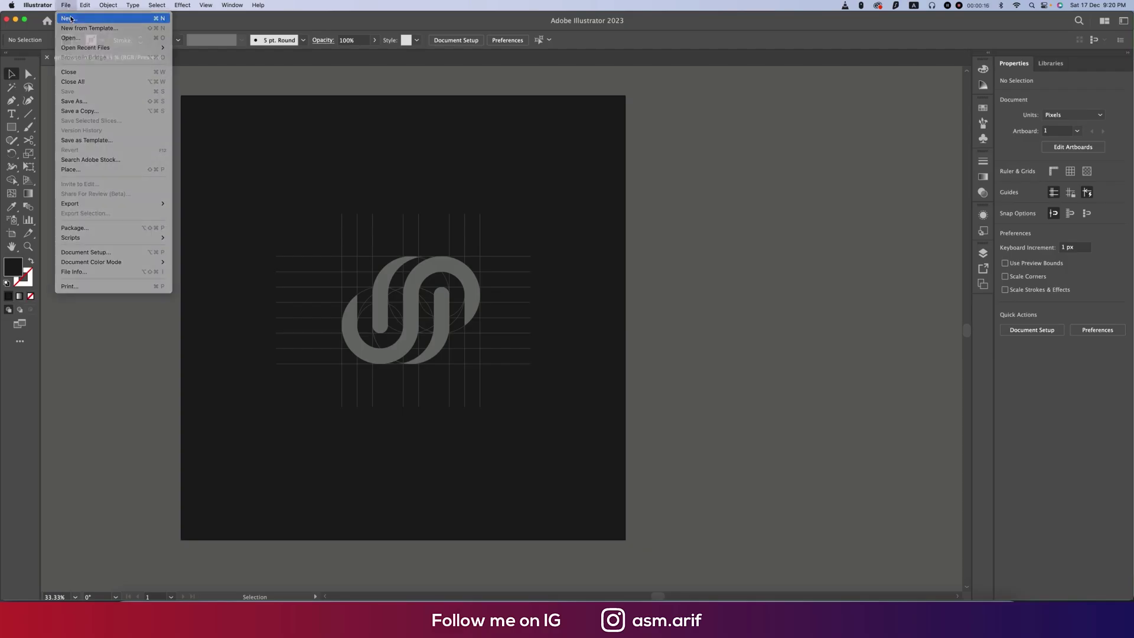
{"action": "scroll", "coordinate": [726, 315], "scroll_direction": "down", "scroll_amount": 3}
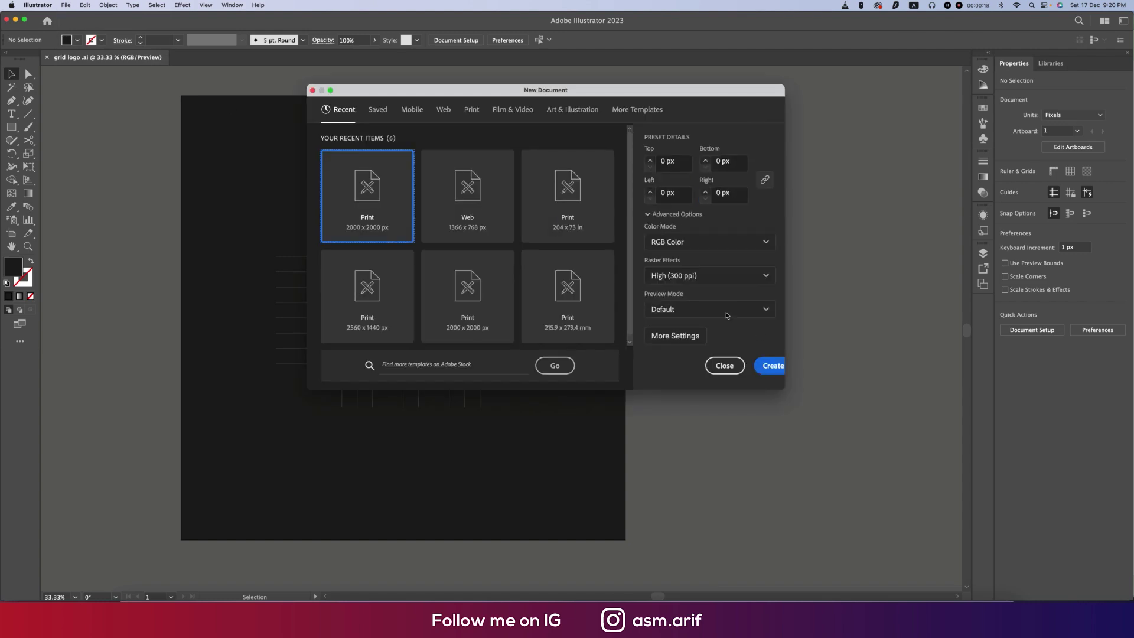
{"action": "left_click", "coordinate": [703, 243]}
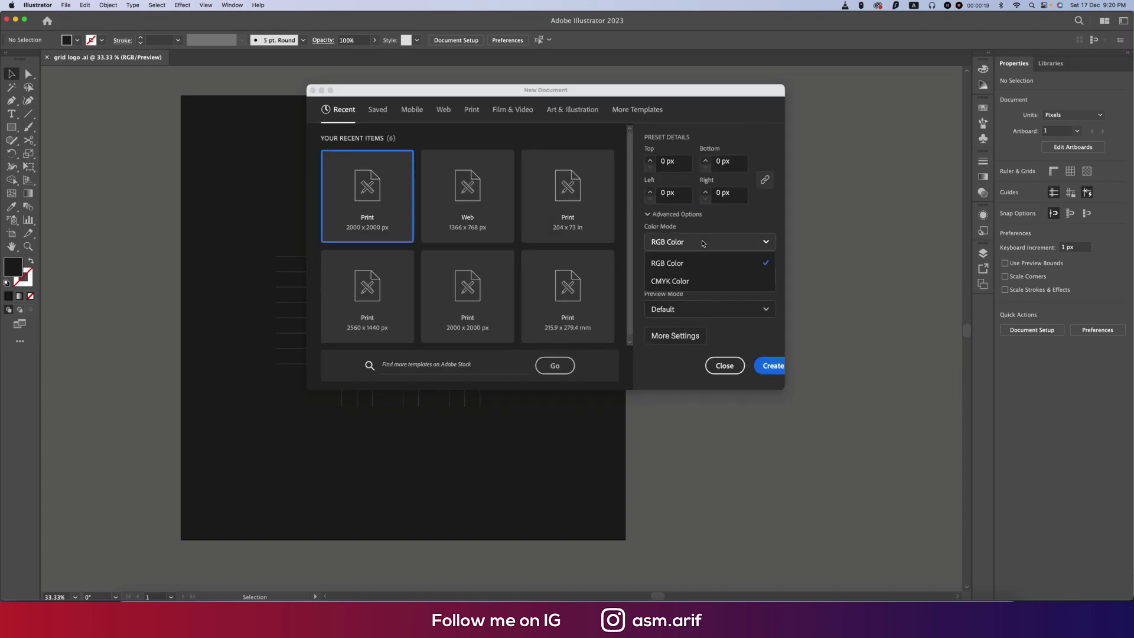
{"action": "left_click", "coordinate": [692, 271]}
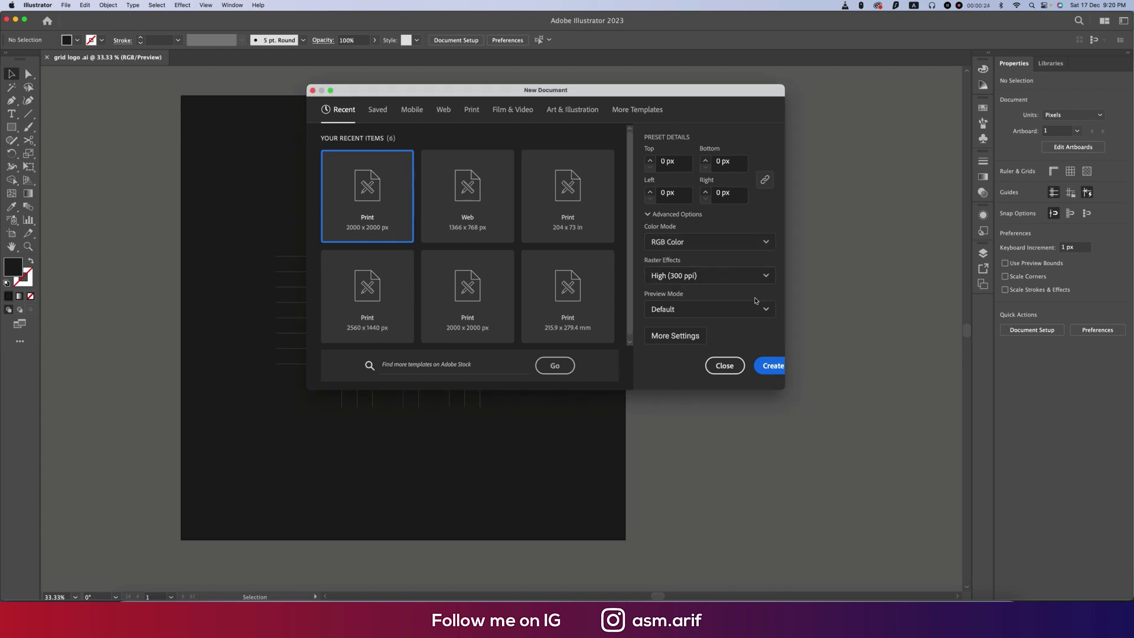
{"action": "left_click", "coordinate": [773, 367]}
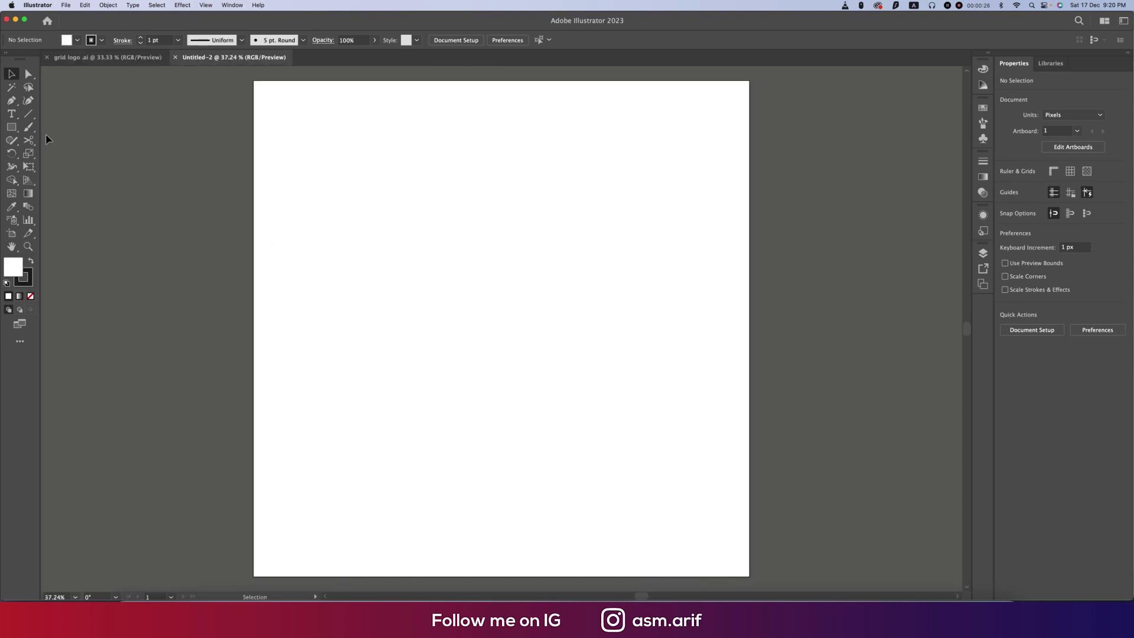
- Draw eleven evenly spaced vertical lines on the artboard's left side
{"action": "left_click", "coordinate": [28, 113]}
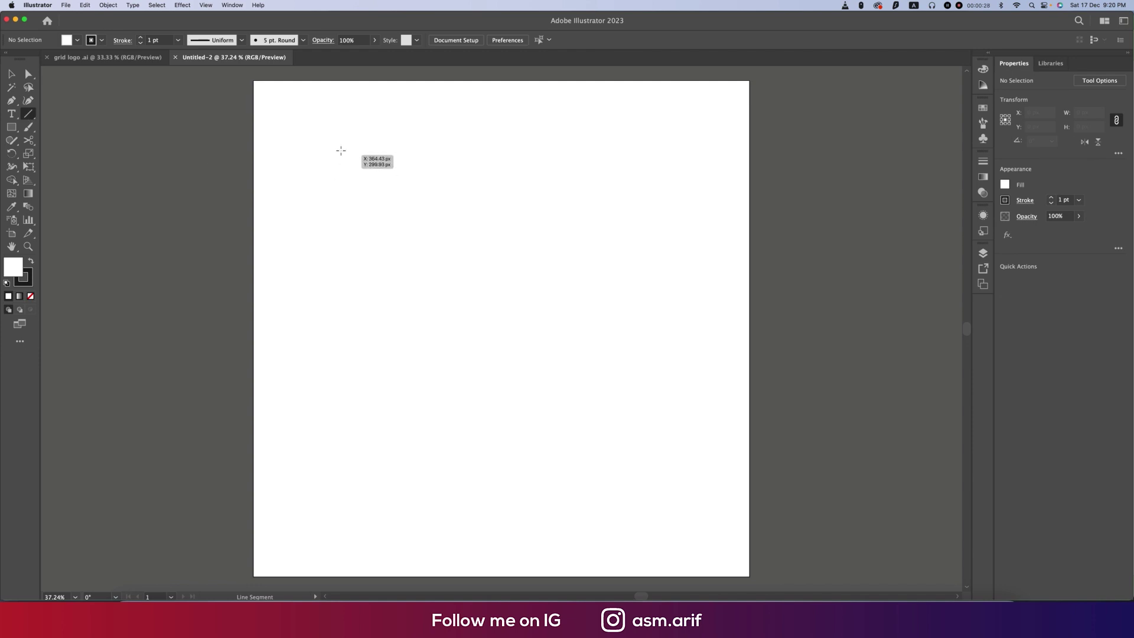
{"action": "mouse_move", "coordinate": [339, 148]}
{"action": "left_mouse_down"}
{"action": "mouse_move", "coordinate": [329, 270]}
{"action": "mouse_move", "coordinate": [339, 449]}
{"action": "left_mouse_up"}
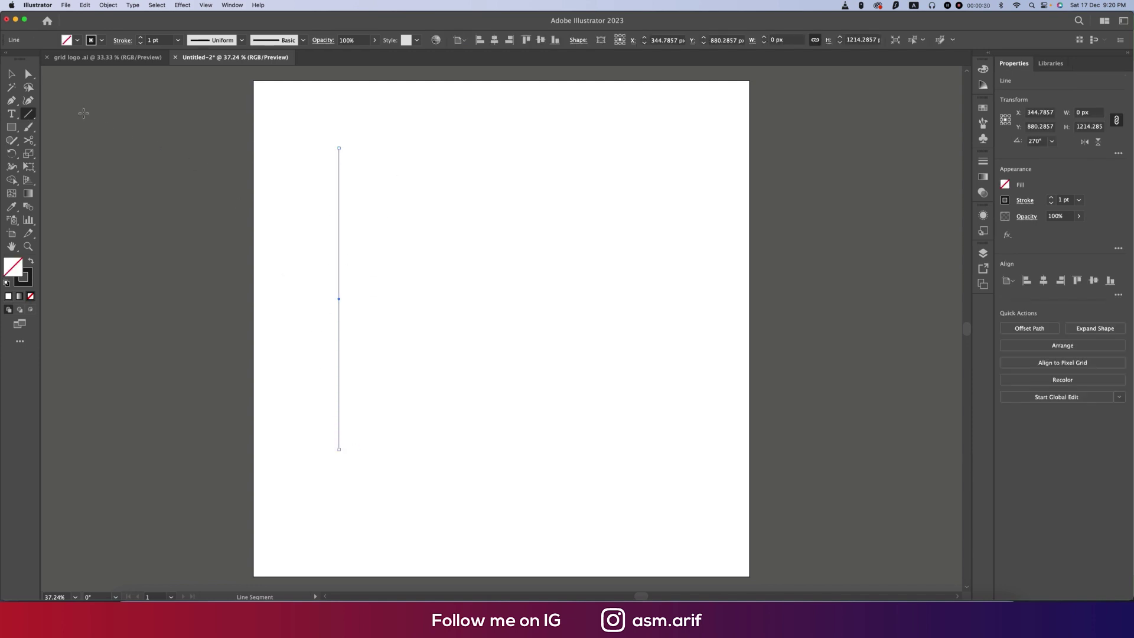
{"action": "left_click", "coordinate": [10, 74]}
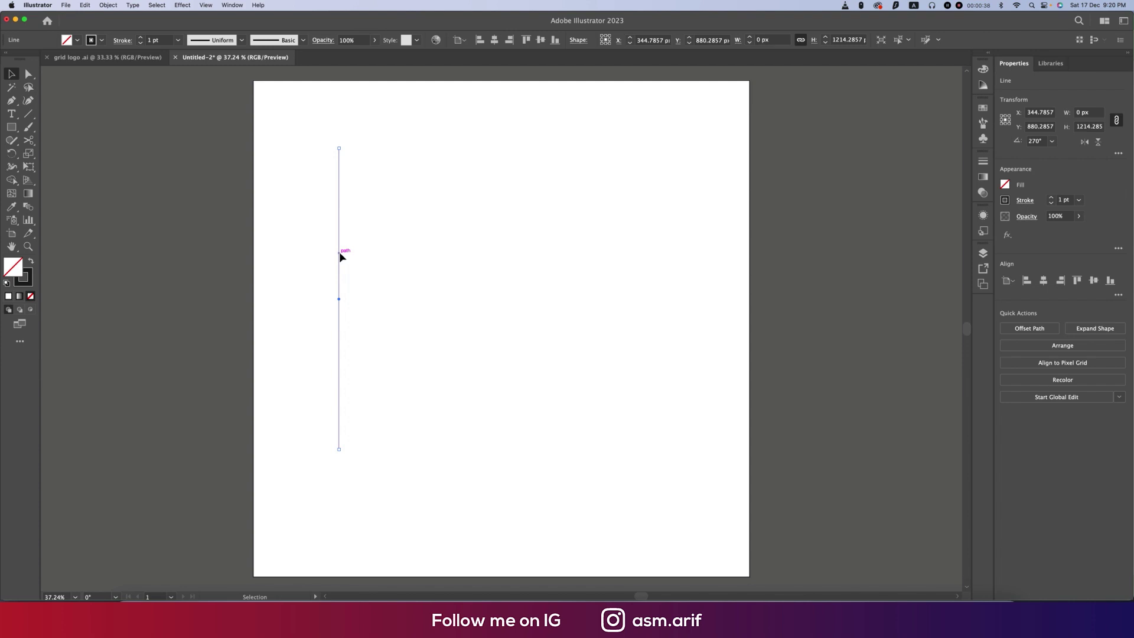
{"action": "left_click_drag", "start_coordinate": [339, 254], "coordinate": [356, 258]}
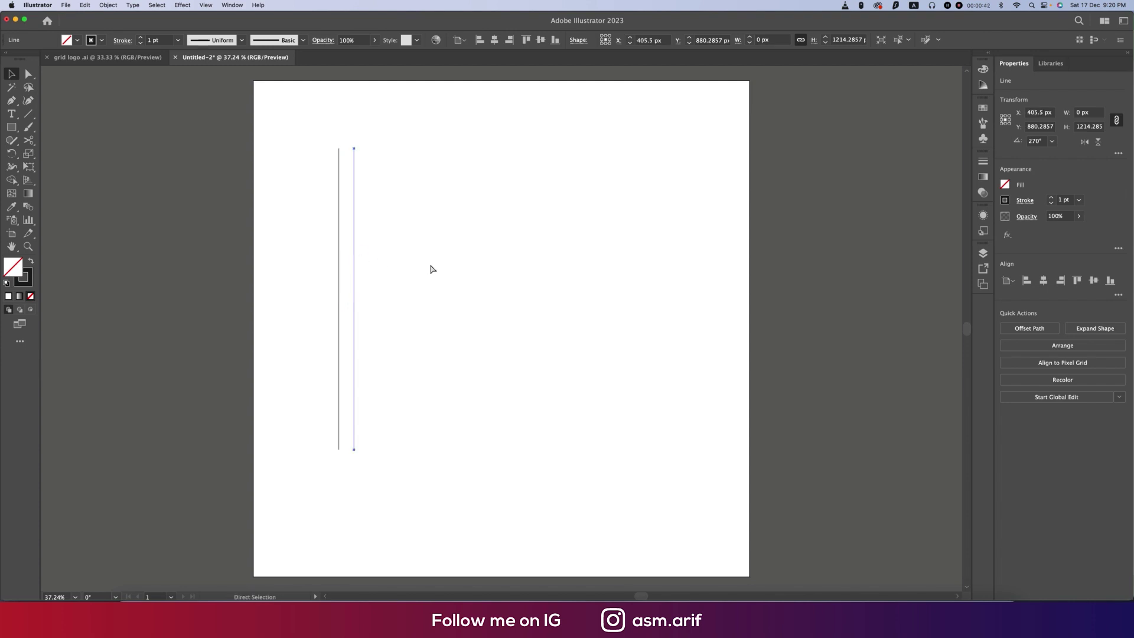
{"action": "key", "text": "super+d"}
{"action": "key", "text": "super+d"}
{"action": "key", "text": "super+d"}
{"action": "key", "text": "super+d"}
{"action": "key", "text": "super+d"}
{"action": "key", "text": "super+d"}
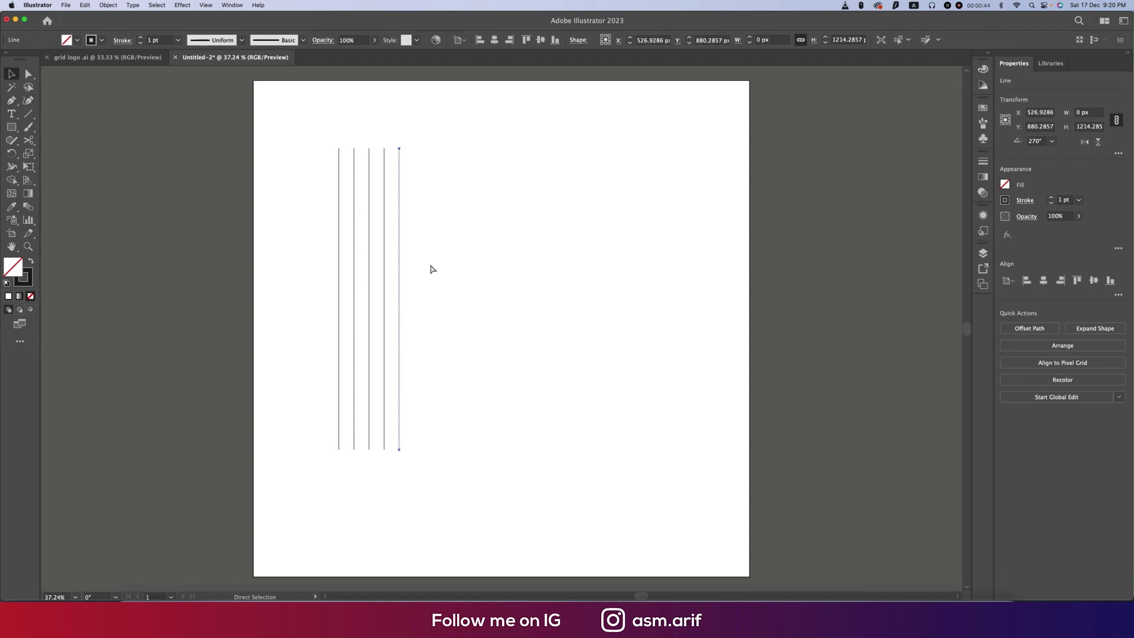
{"action": "key", "text": "super+d"}
{"action": "key", "text": "super+d"}
{"action": "key", "text": "super+d"}
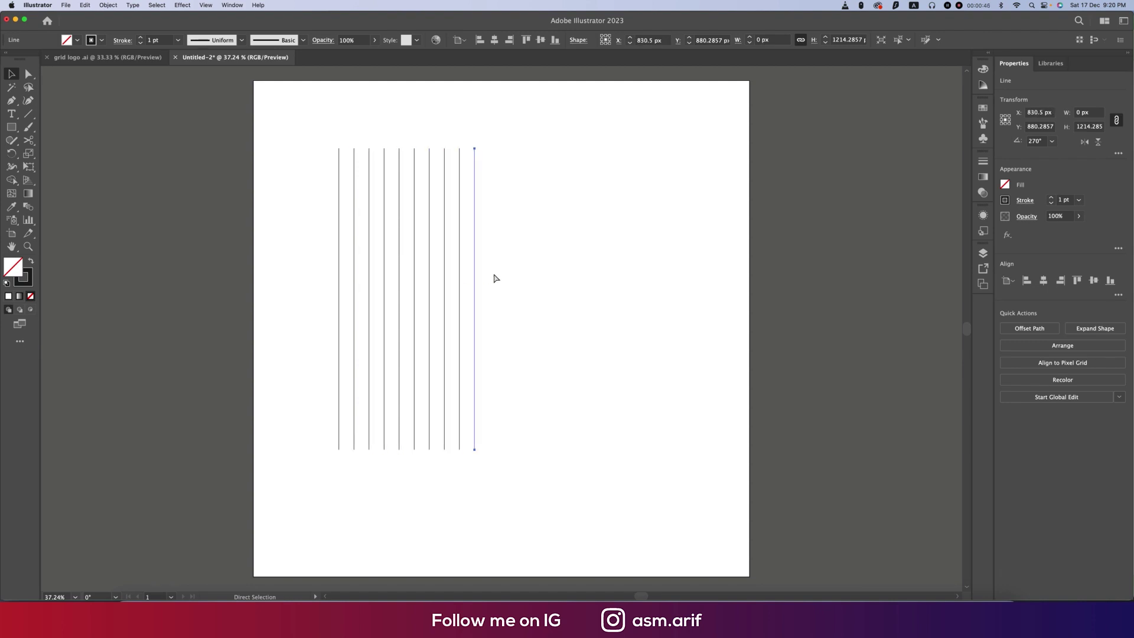
- Add a rotated horizontal copy of the lines, centre the grouped grid on the artboard, then ungroup it
{"action": "left_click_drag", "start_coordinate": [325, 300], "coordinate": [325, 299]}
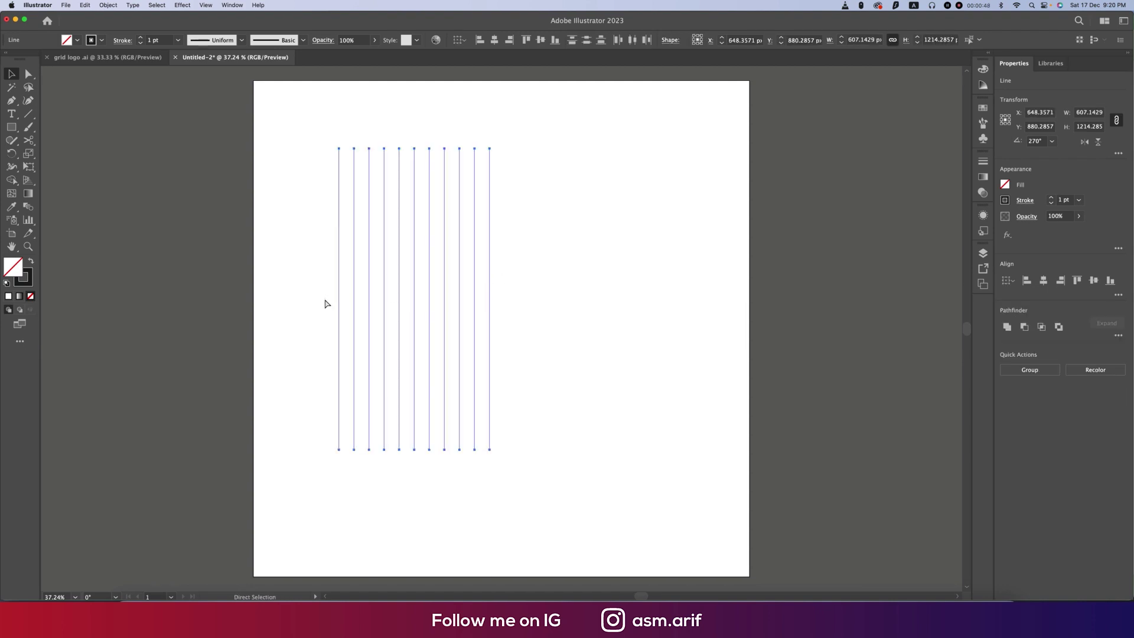
{"action": "left_click_drag", "start_coordinate": [495, 143], "coordinate": [534, 352]}
{"action": "key", "text": "super+a"}
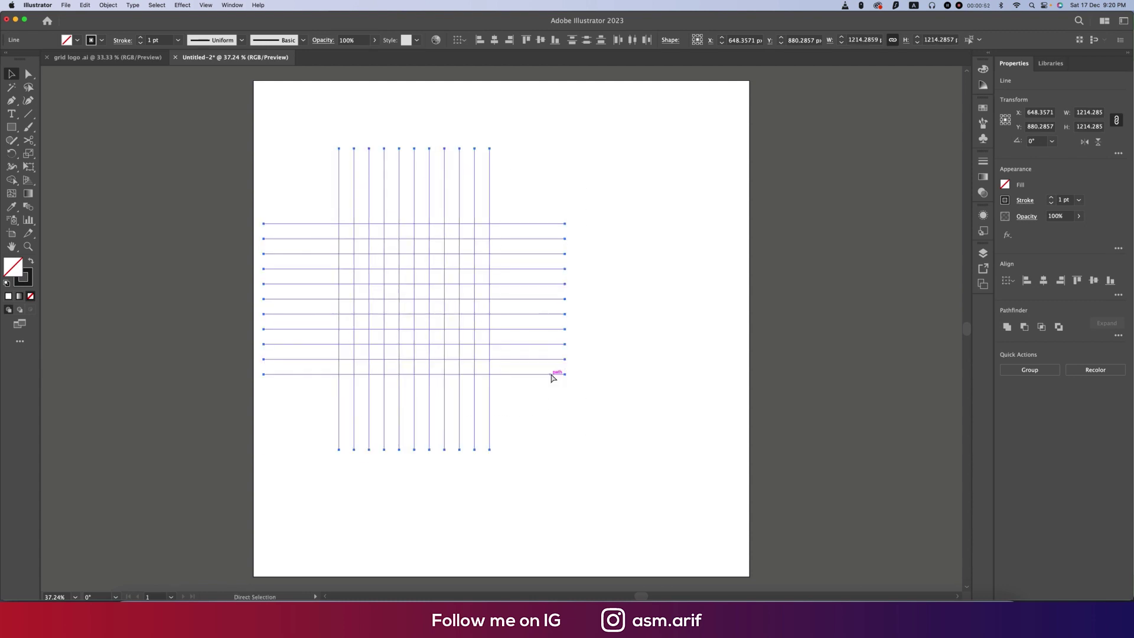
{"action": "key", "text": "super+g"}
{"action": "left_click", "coordinate": [540, 39]}
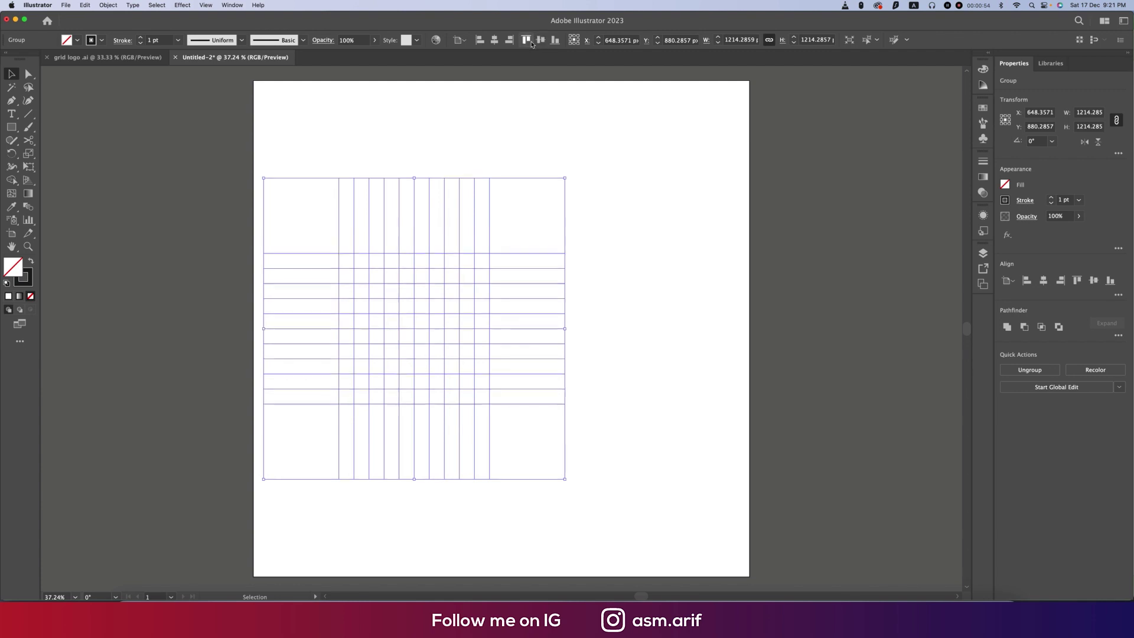
{"action": "left_click", "coordinate": [494, 39]}
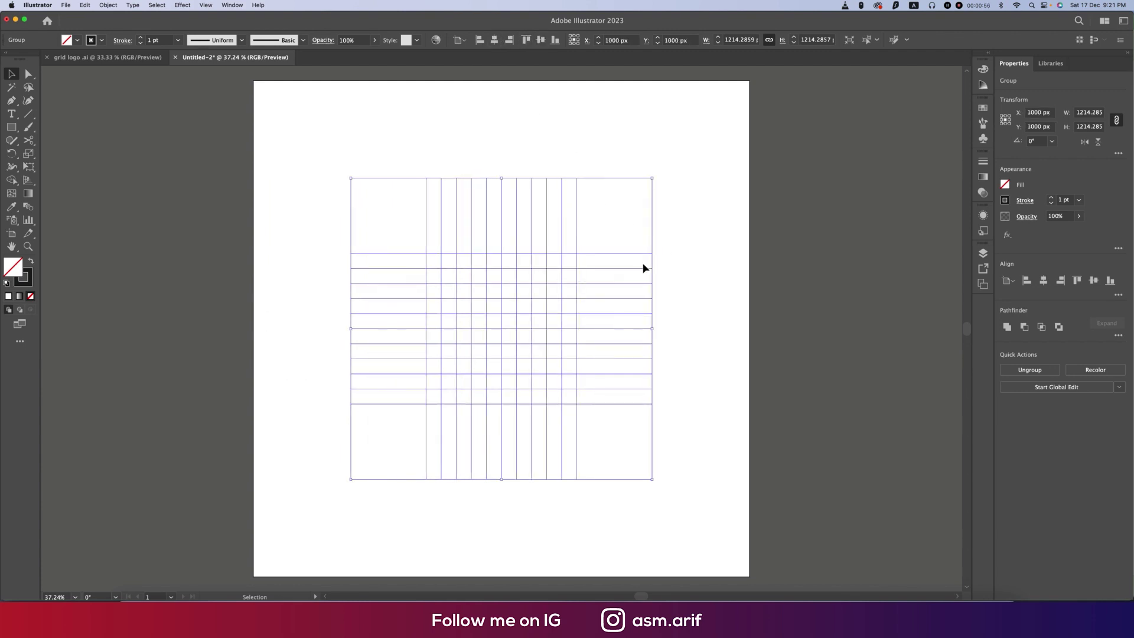
{"action": "key", "text": "super"}
{"action": "key", "text": "super+shift+g"}
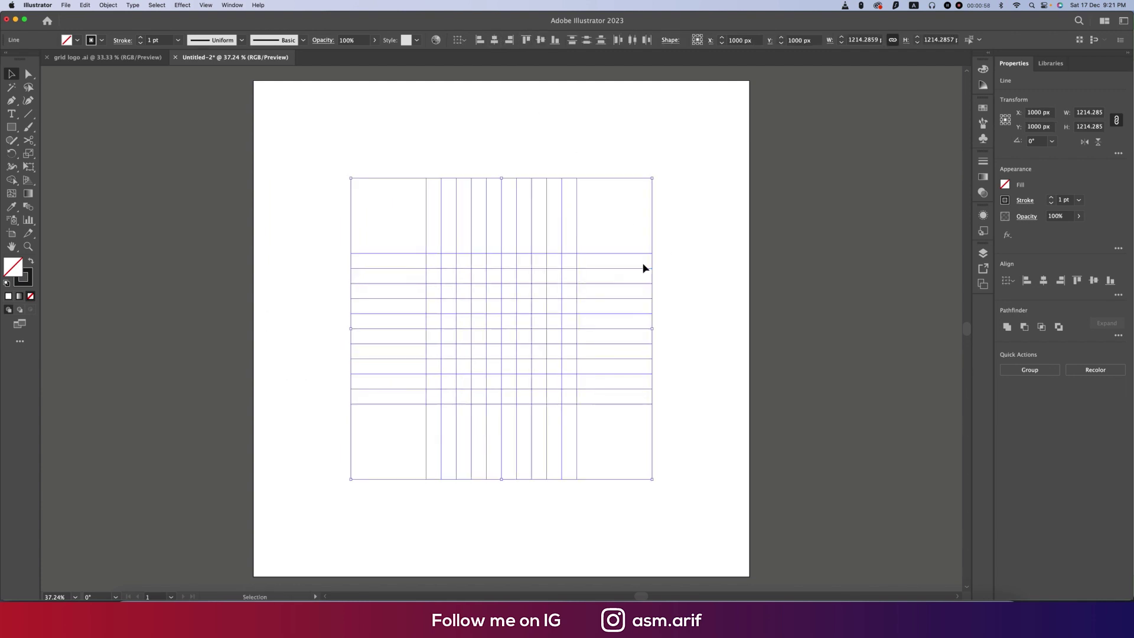
{"action": "left_click", "coordinate": [633, 228]}
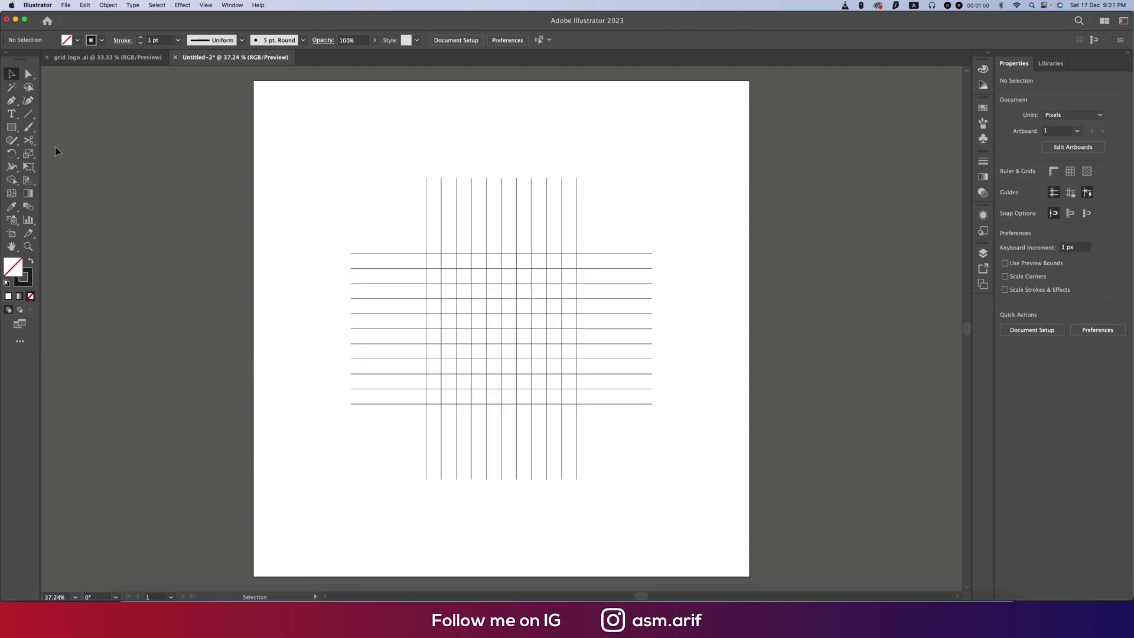
- Draw a circle in a grid cell and resize it to about 60.71 px, edges touching the cell lines
{"action": "left_click_drag", "start_coordinate": [10, 127], "coordinate": [50, 154]}
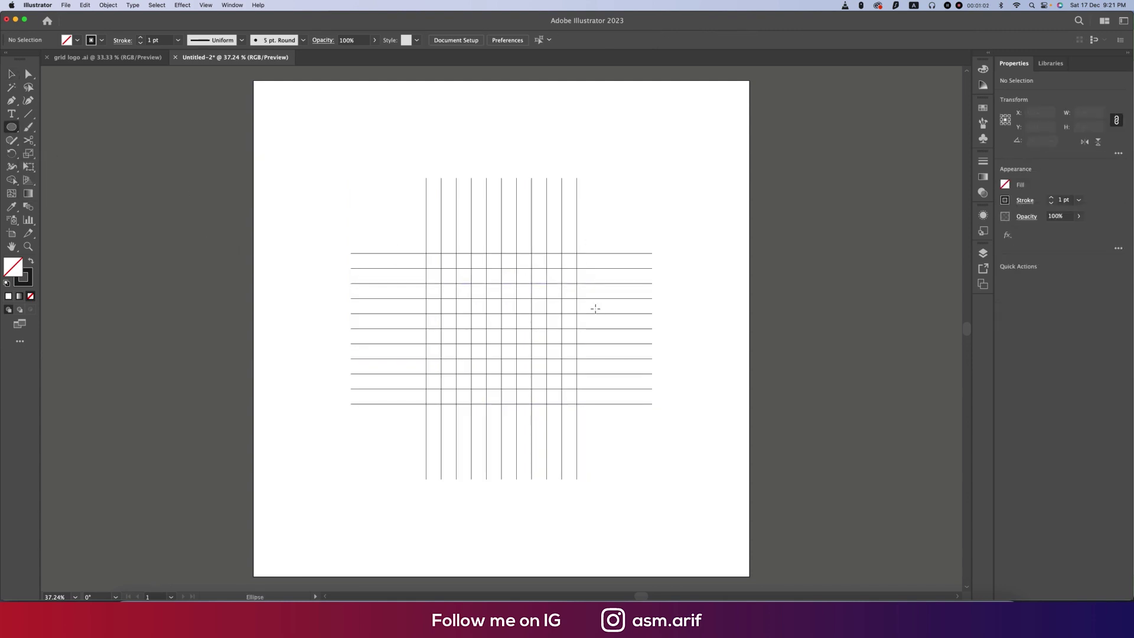
{"action": "scroll", "coordinate": [595, 308], "scroll_direction": "up", "scroll_amount": 3}
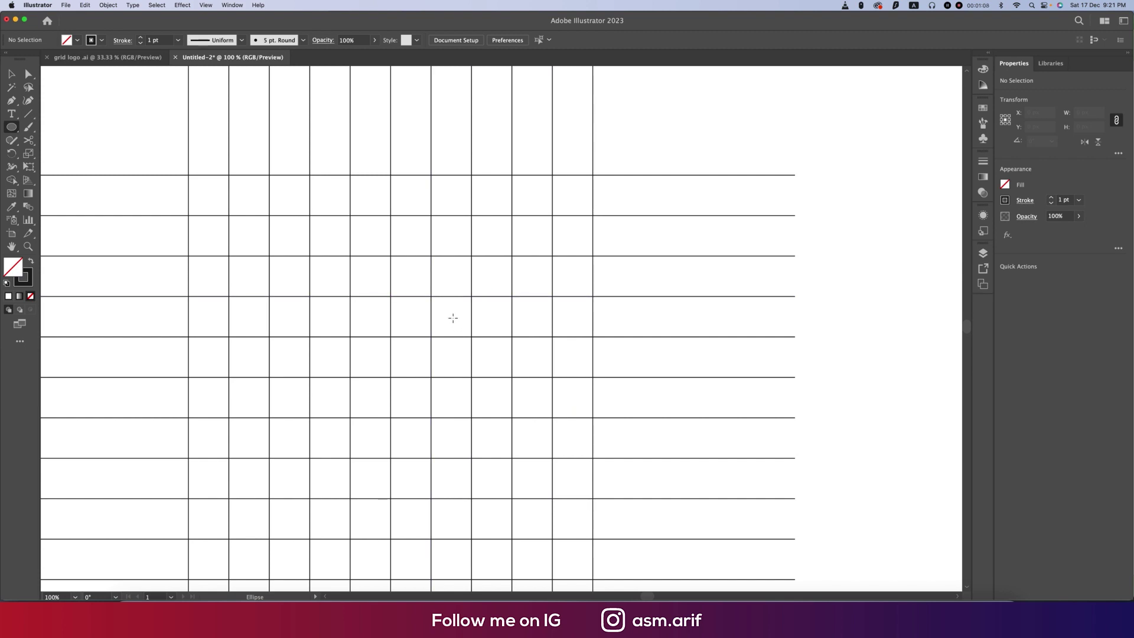
{"action": "left_click_drag", "start_coordinate": [453, 317], "coordinate": [465, 336]}
{"action": "key", "text": "super+equal"}
{"action": "key", "text": "super+equal"}
{"action": "key", "text": "super+equal"}
{"action": "key", "text": "super+equal"}
{"action": "key", "text": "super+equal"}
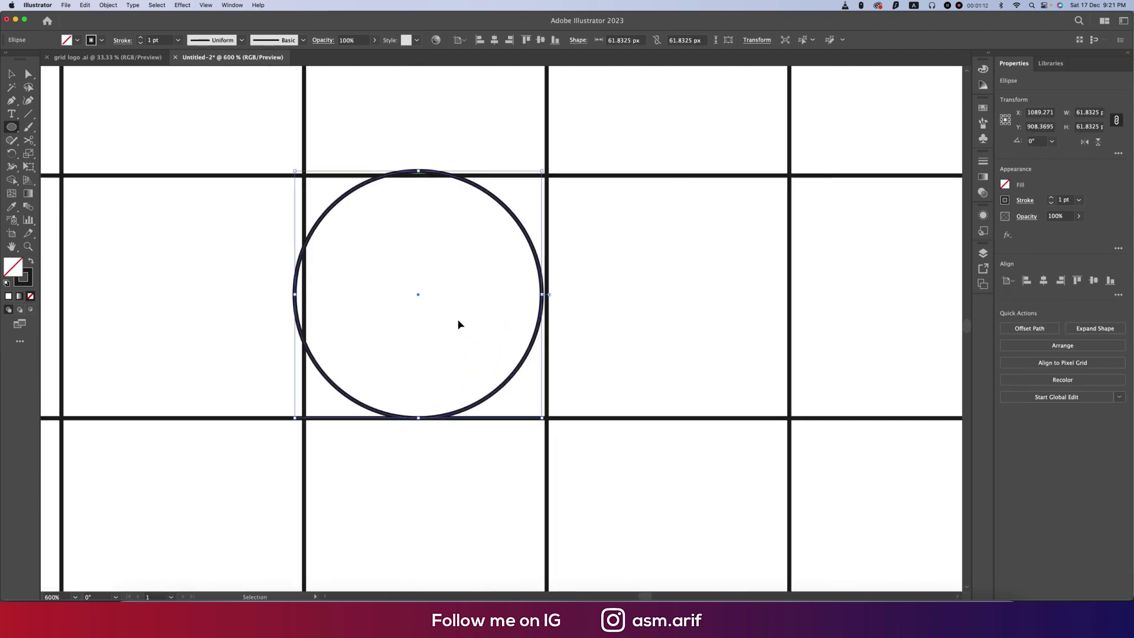
{"action": "scroll", "coordinate": [464, 322], "scroll_direction": "up", "scroll_amount": 2}
{"action": "key", "text": "v"}
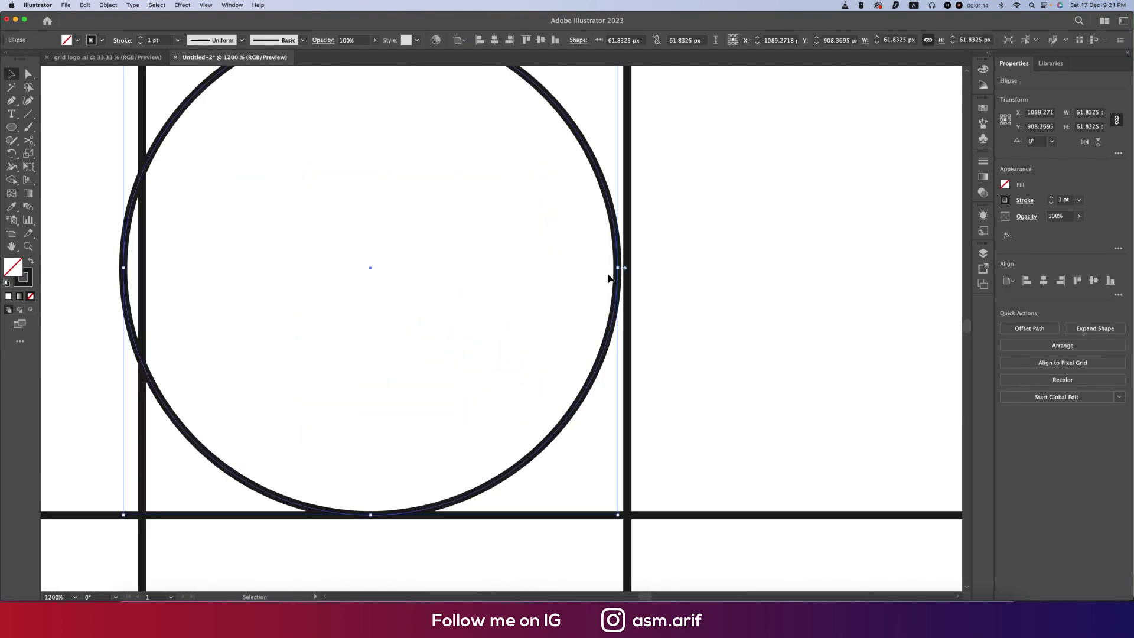
{"action": "left_click_drag", "start_coordinate": [620, 282], "coordinate": [627, 282]}
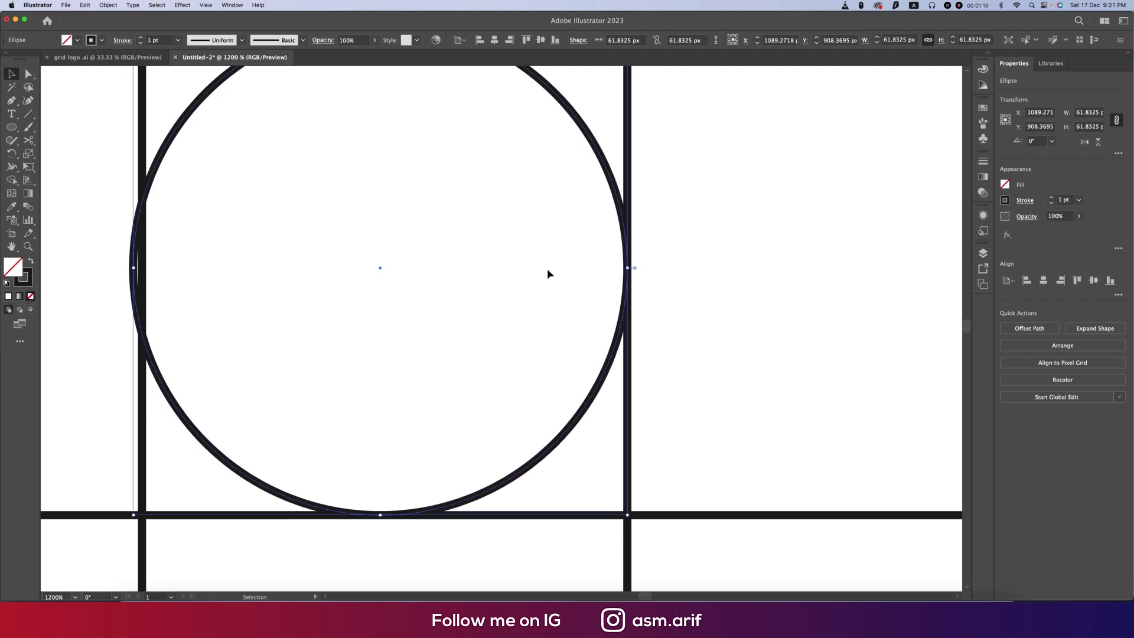
{"action": "left_click_drag", "start_coordinate": [133, 267], "coordinate": [142, 267]}
{"action": "left_click_drag", "start_coordinate": [405, 317], "coordinate": [467, 424]}
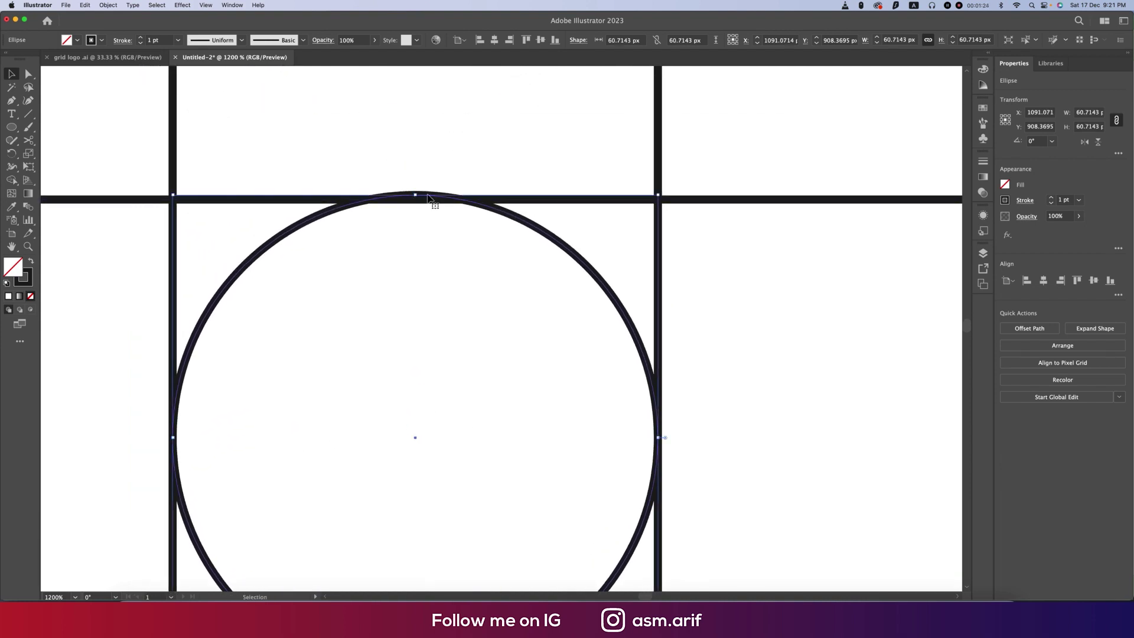
{"action": "left_click_drag", "start_coordinate": [428, 199], "coordinate": [429, 203]}
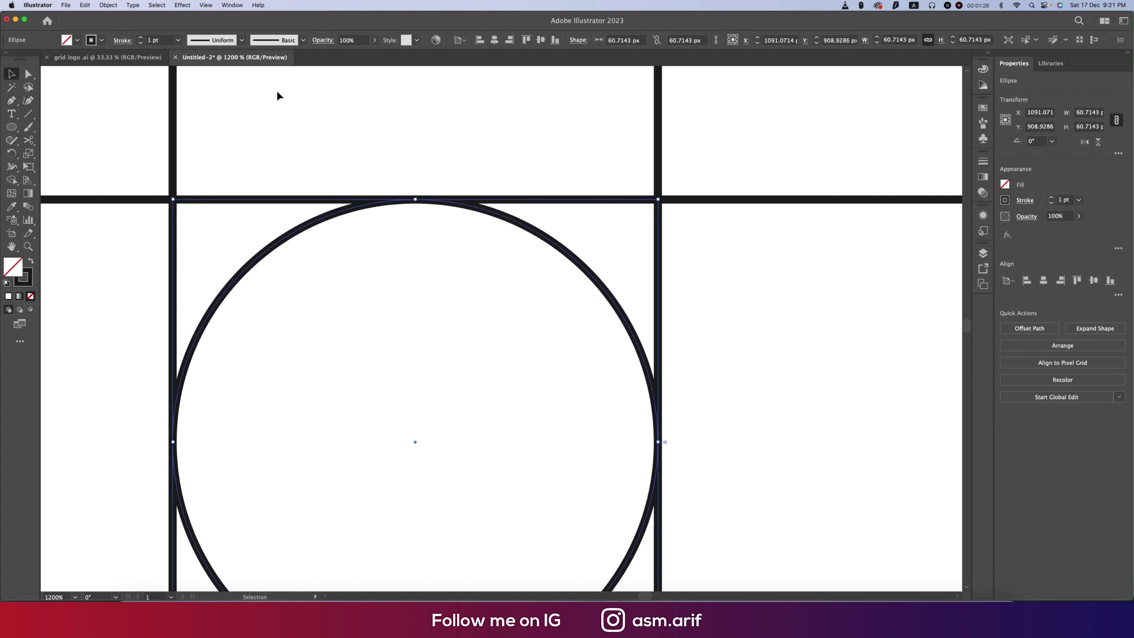
{"action": "left_click", "coordinate": [205, 5]}
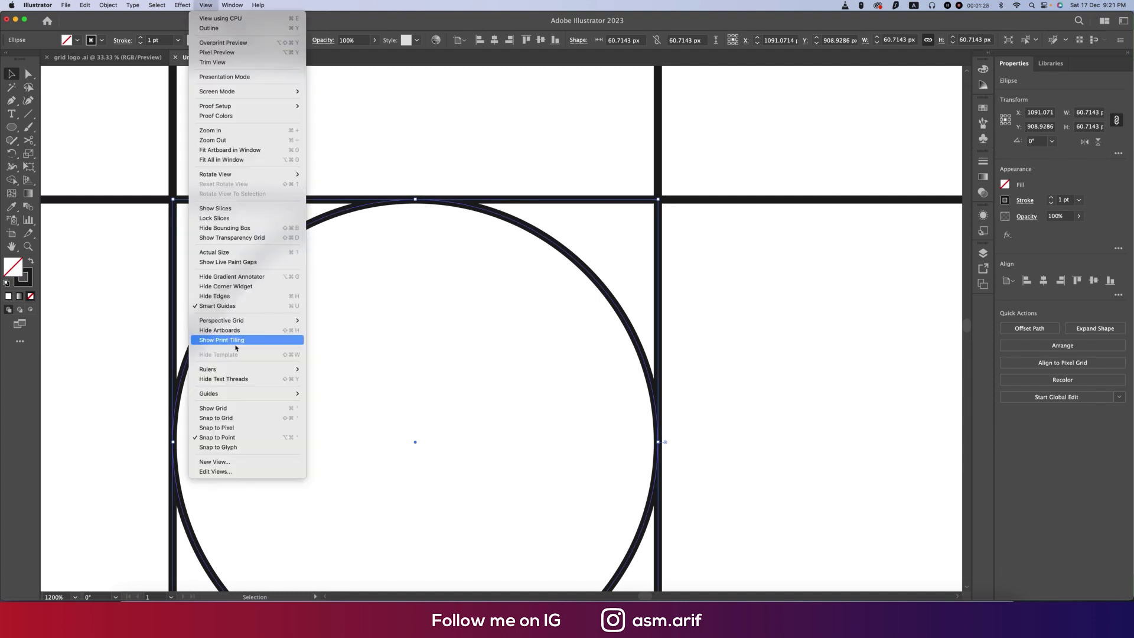
{"action": "left_click", "coordinate": [299, 427]}
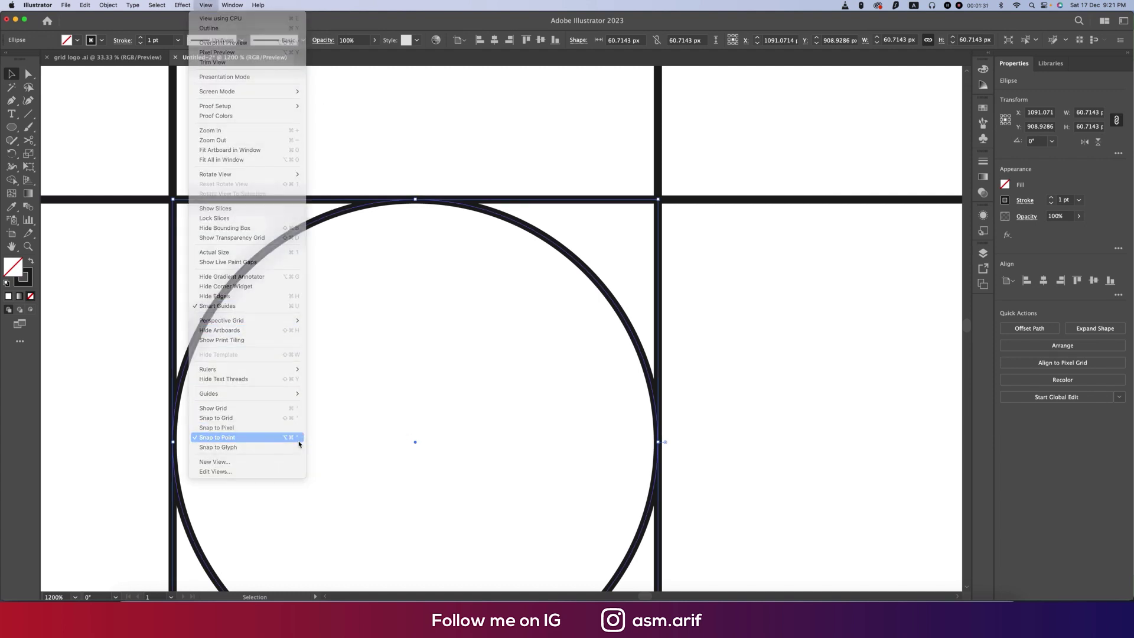
{"action": "left_click", "coordinate": [204, 9]}
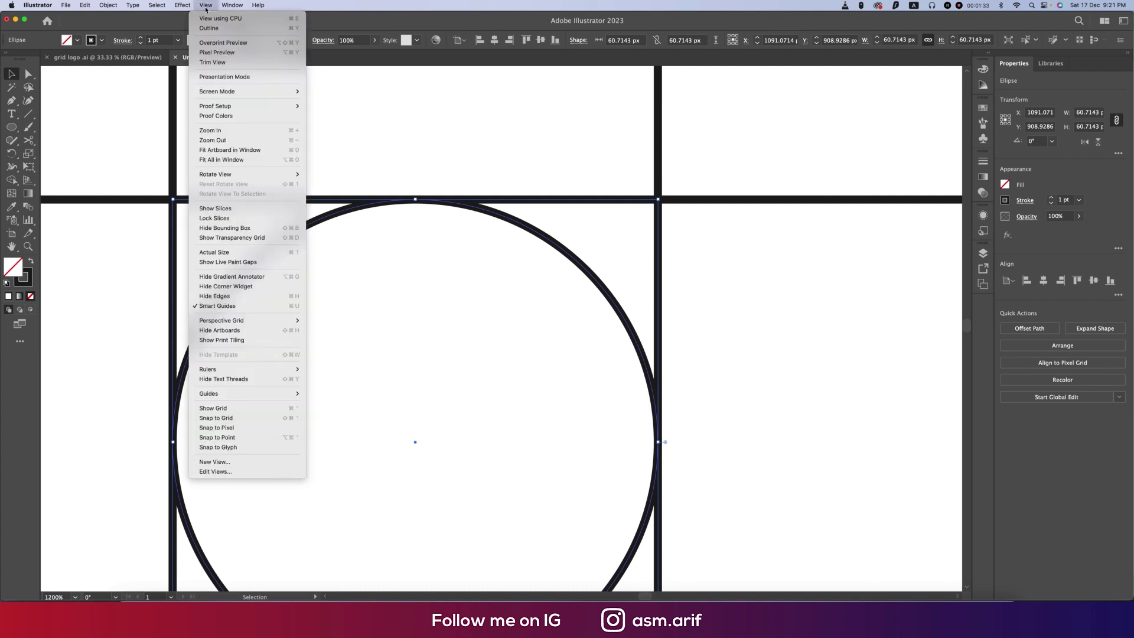
{"action": "left_click", "coordinate": [243, 447]}
{"action": "left_click", "coordinate": [436, 431]}
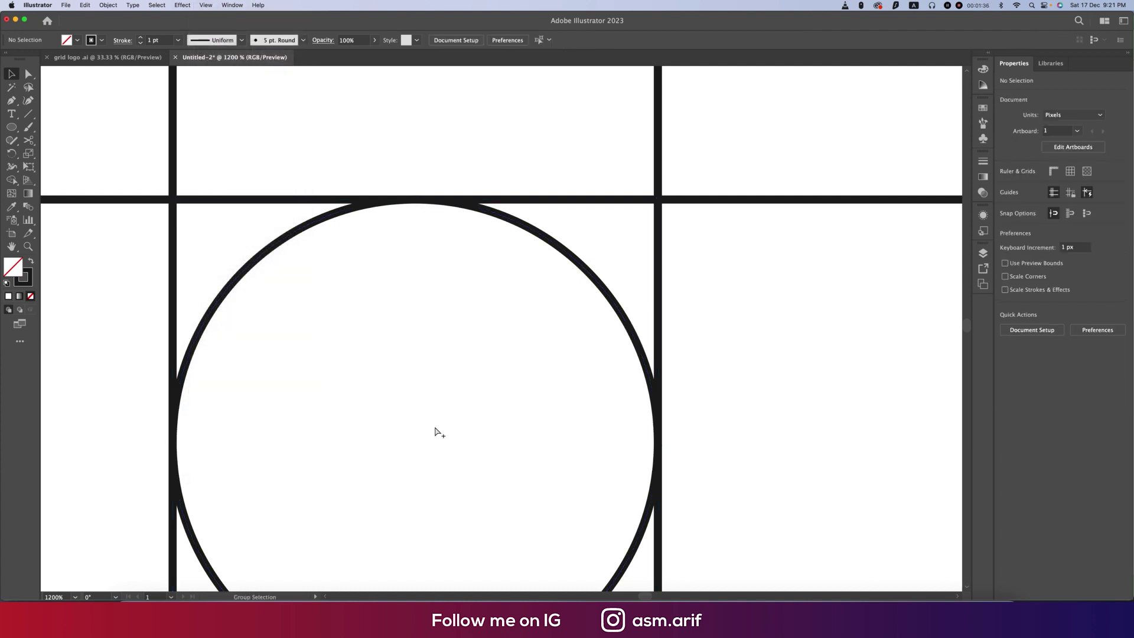
{"action": "scroll", "coordinate": [437, 432], "scroll_direction": "down", "scroll_amount": 1}
{"action": "key", "text": "super+y"}
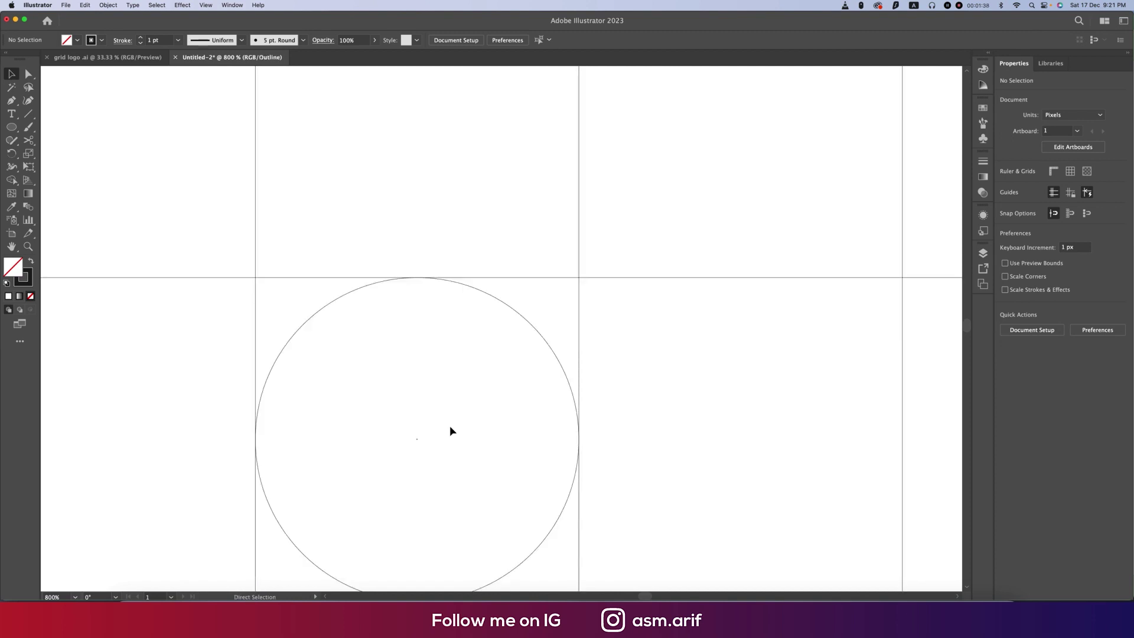
{"action": "scroll", "coordinate": [592, 446], "scroll_direction": "up", "scroll_amount": 10}
{"action": "scroll", "coordinate": [326, 369], "scroll_direction": "down", "scroll_amount": 5}
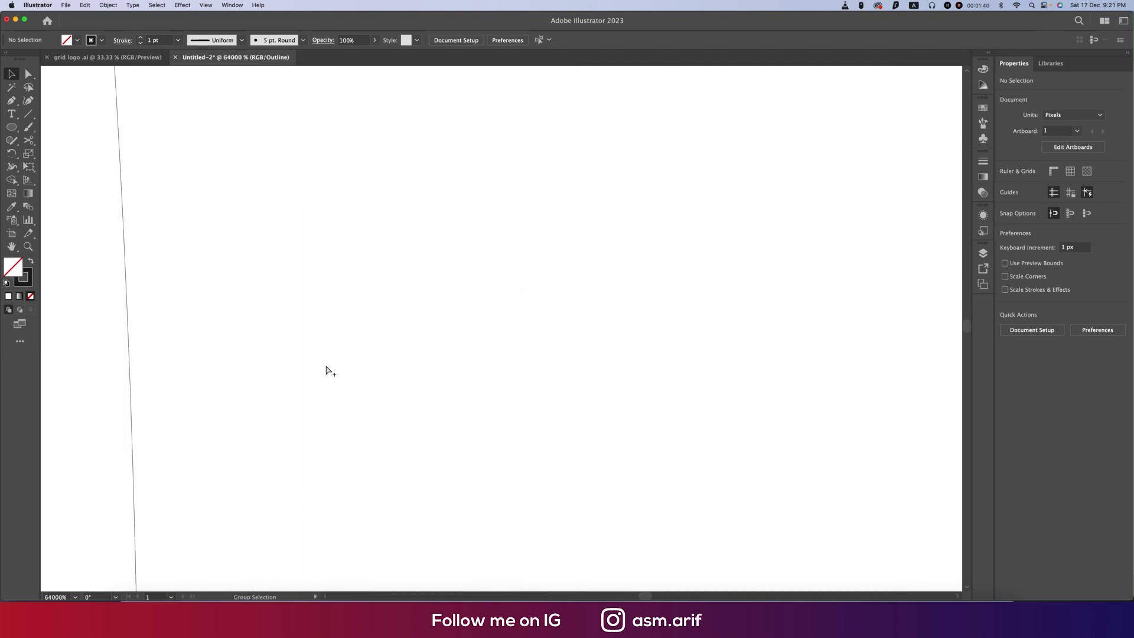
{"action": "scroll", "coordinate": [350, 420], "scroll_direction": "down", "scroll_amount": 1}
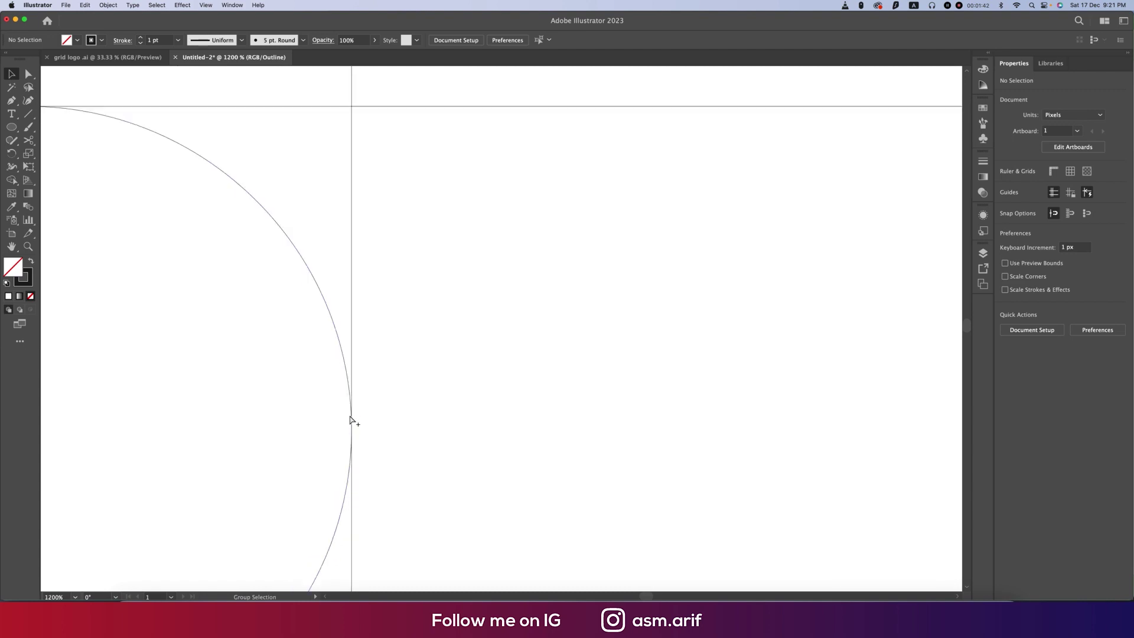
{"action": "left_click_drag", "start_coordinate": [350, 419], "coordinate": [519, 355]}
{"action": "left_click_drag", "start_coordinate": [203, 425], "coordinate": [594, 376]}
{"action": "scroll", "coordinate": [291, 366], "scroll_direction": "up", "scroll_amount": 1}
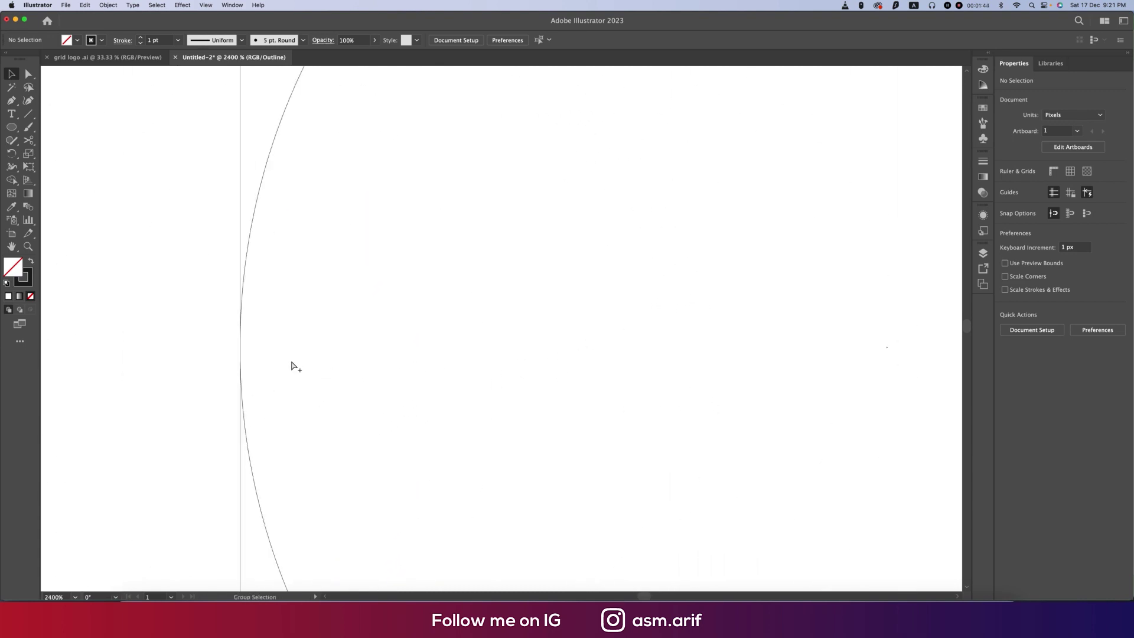
{"action": "scroll", "coordinate": [291, 367], "scroll_direction": "down", "scroll_amount": 7}
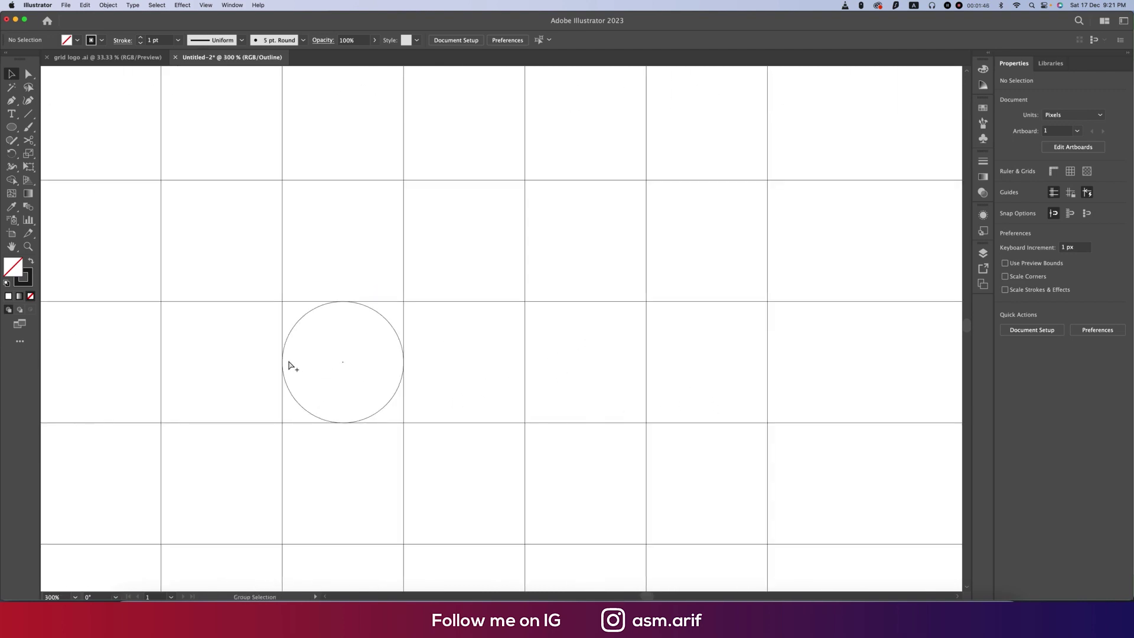
{"action": "key", "text": "super+y"}
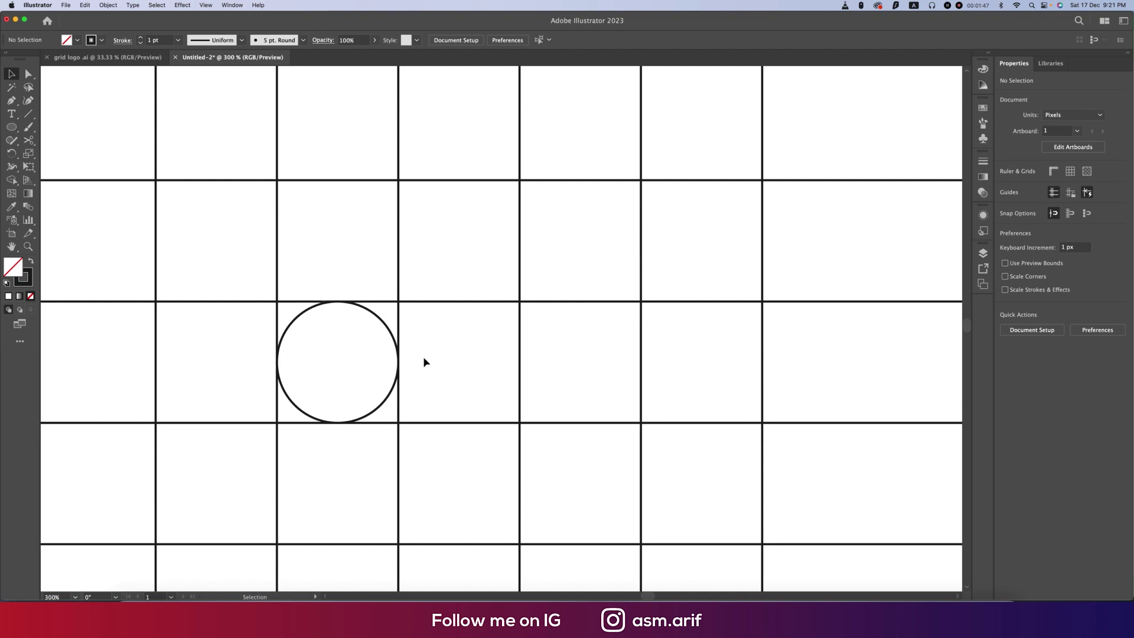
- Scale concentric copies of the small circle up to 303.57 px, then place an overlapping duplicate of the set
{"action": "left_click", "coordinate": [381, 407]}
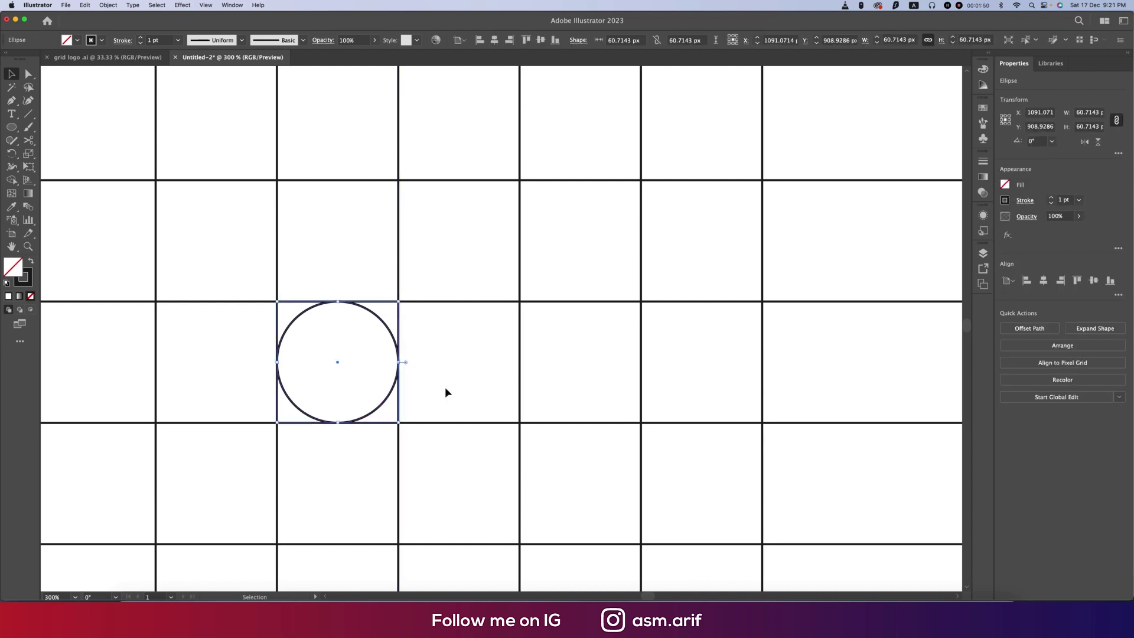
{"action": "scroll", "coordinate": [447, 393], "scroll_direction": "down", "scroll_amount": 3}
{"action": "left_click_drag", "start_coordinate": [431, 381], "coordinate": [512, 384]}
{"action": "key", "text": "super+minus"}
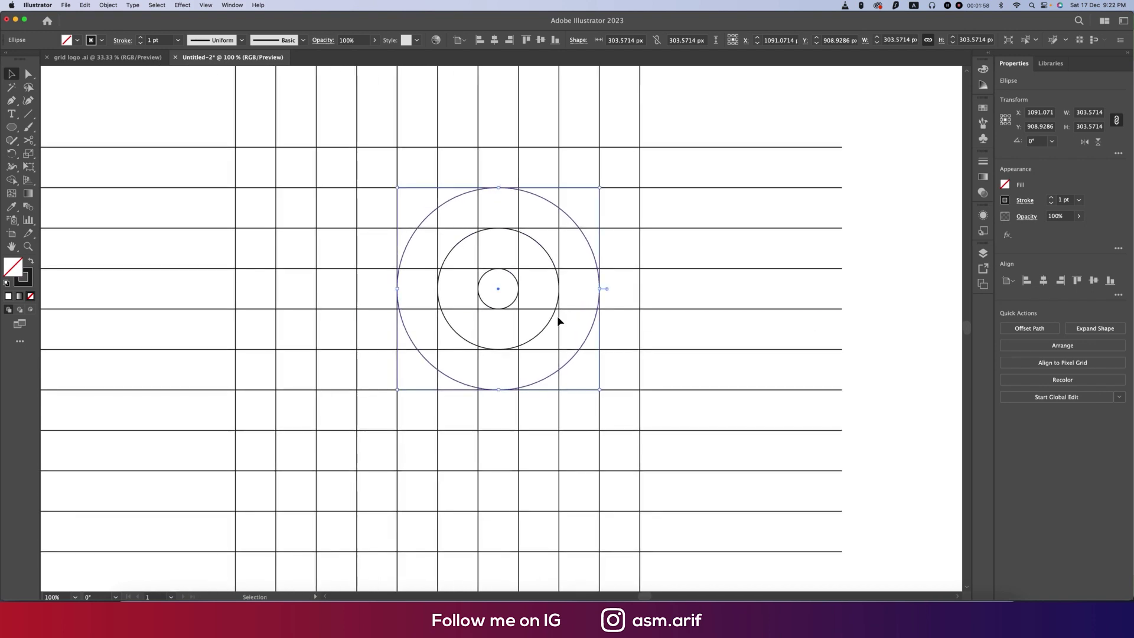
{"action": "left_click", "coordinate": [513, 312], "text": "shift"}
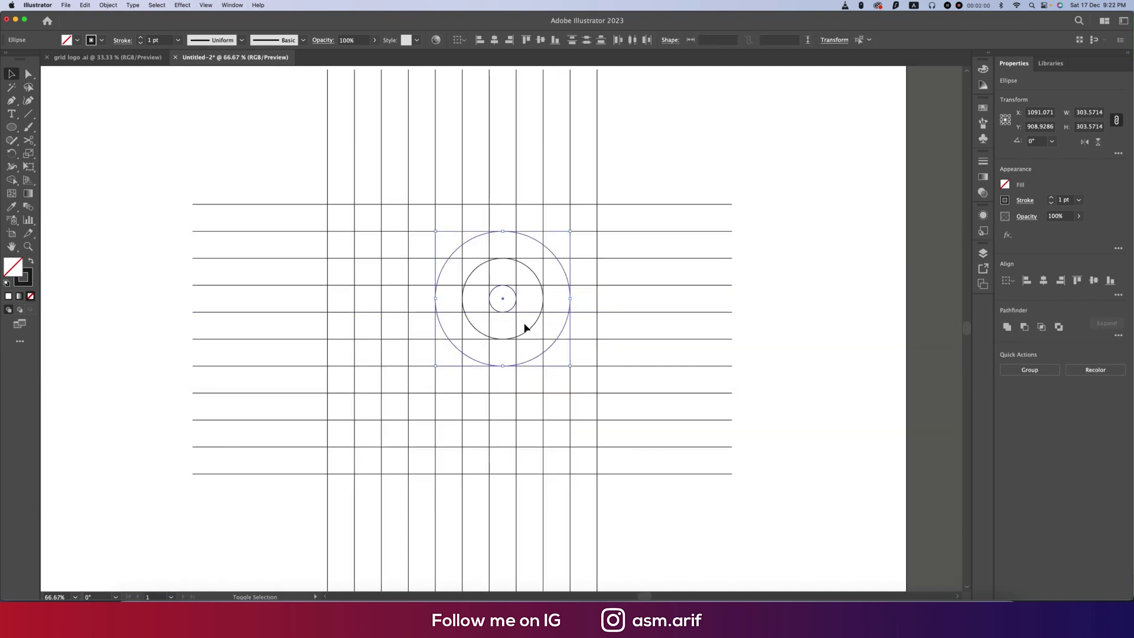
{"action": "left_click_drag", "start_coordinate": [531, 331], "coordinate": [451, 359]}
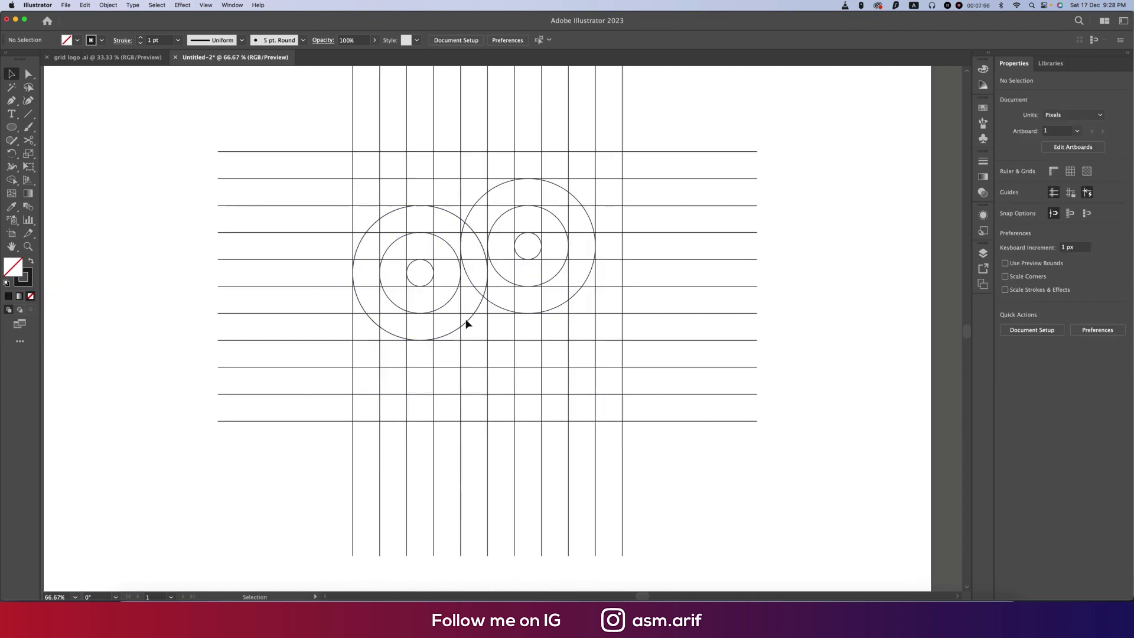
- Copy the 303.57 px outer circle between the two sets, undoing one misplaced copy
{"action": "left_click_drag", "start_coordinate": [468, 320], "coordinate": [495, 319]}
{"action": "key", "text": "super+z"}
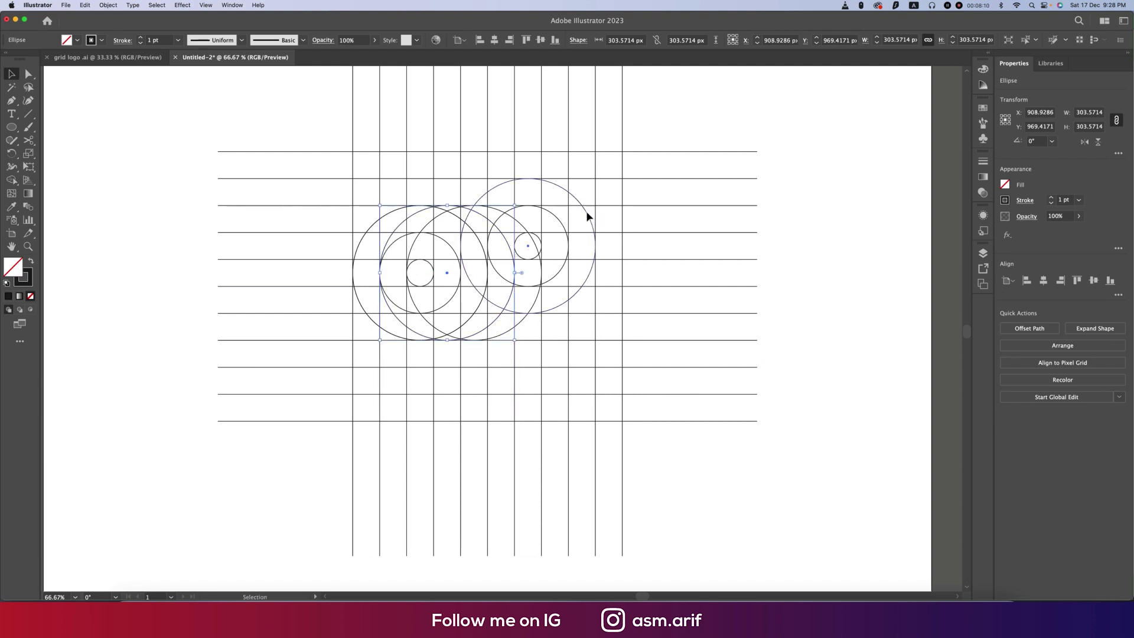
{"action": "left_click_drag", "start_coordinate": [586, 212], "coordinate": [562, 218]}
- Select all grid lines and circles for Shape Builder, with black fill and no stroke
{"action": "left_click", "coordinate": [693, 279]}
{"action": "left_click_drag", "start_coordinate": [327, 117], "coordinate": [762, 474]}
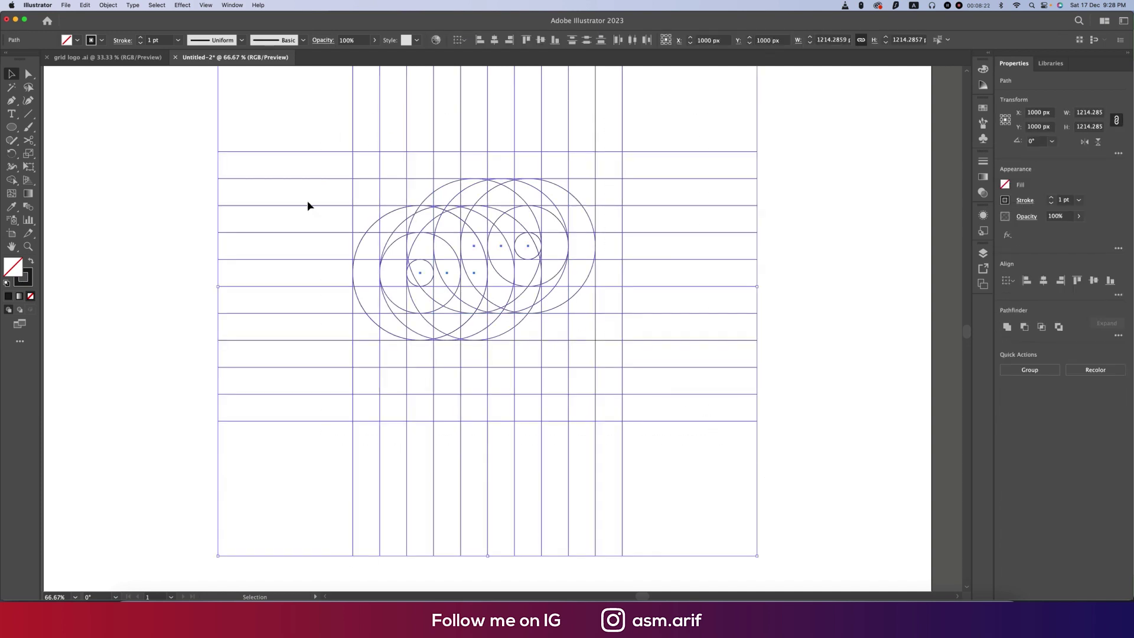
{"action": "left_click", "coordinate": [11, 180]}
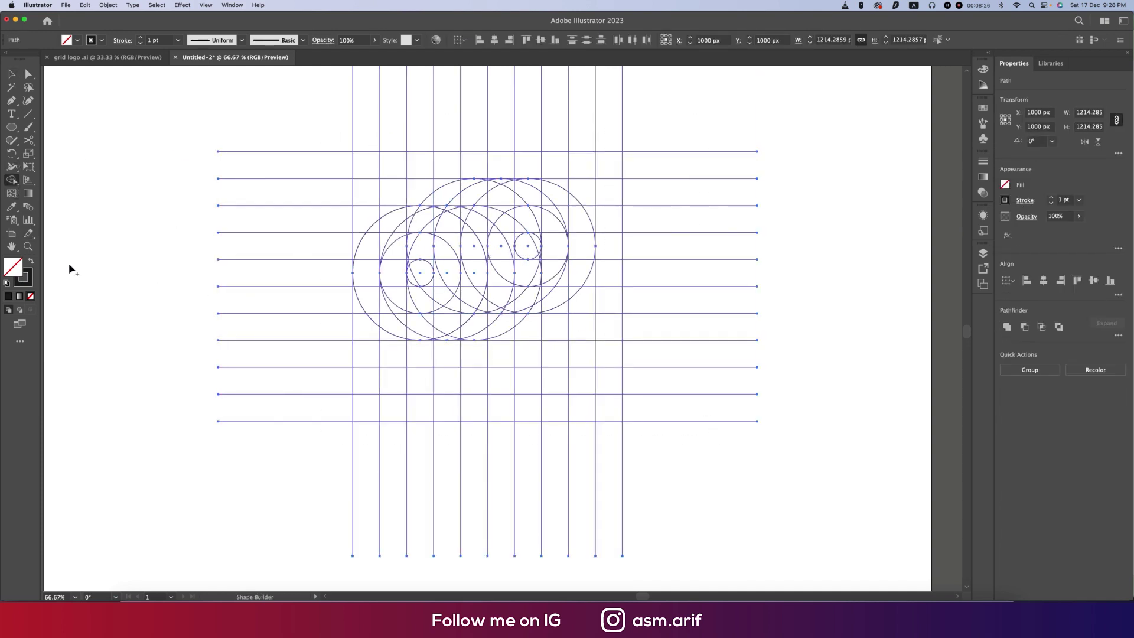
{"action": "left_click", "coordinate": [31, 263]}
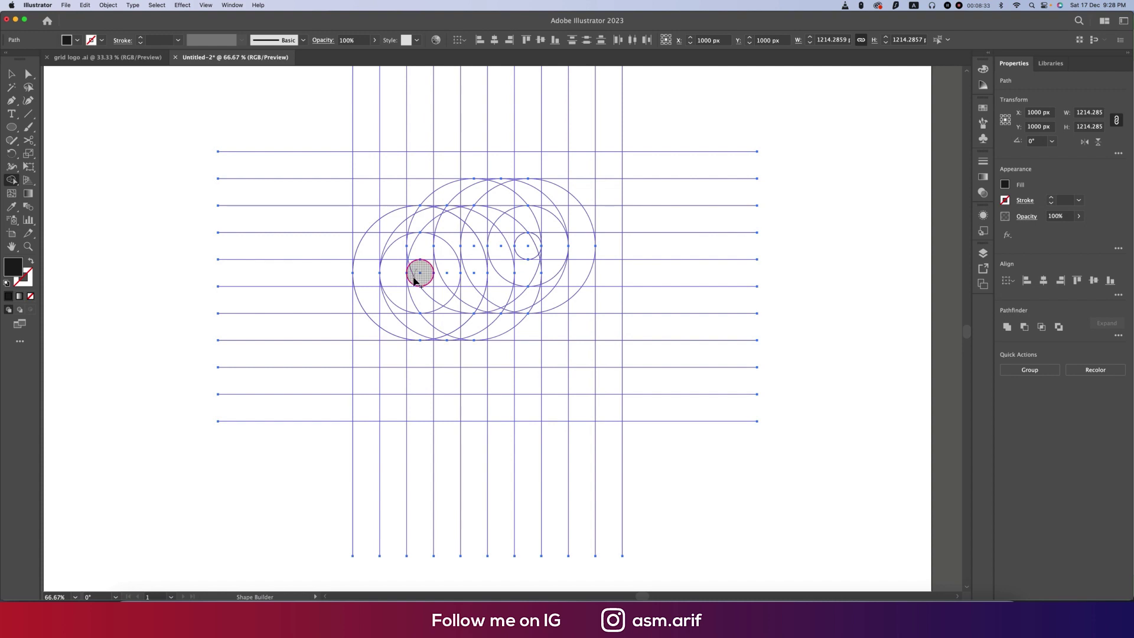
- Merge regions into a black arc and a stem that curves into a J shape
{"action": "mouse_move", "coordinate": [415, 281]}
{"action": "left_mouse_down"}
{"action": "mouse_move", "coordinate": [463, 183]}
{"action": "mouse_move", "coordinate": [483, 180]}
{"action": "left_mouse_up"}
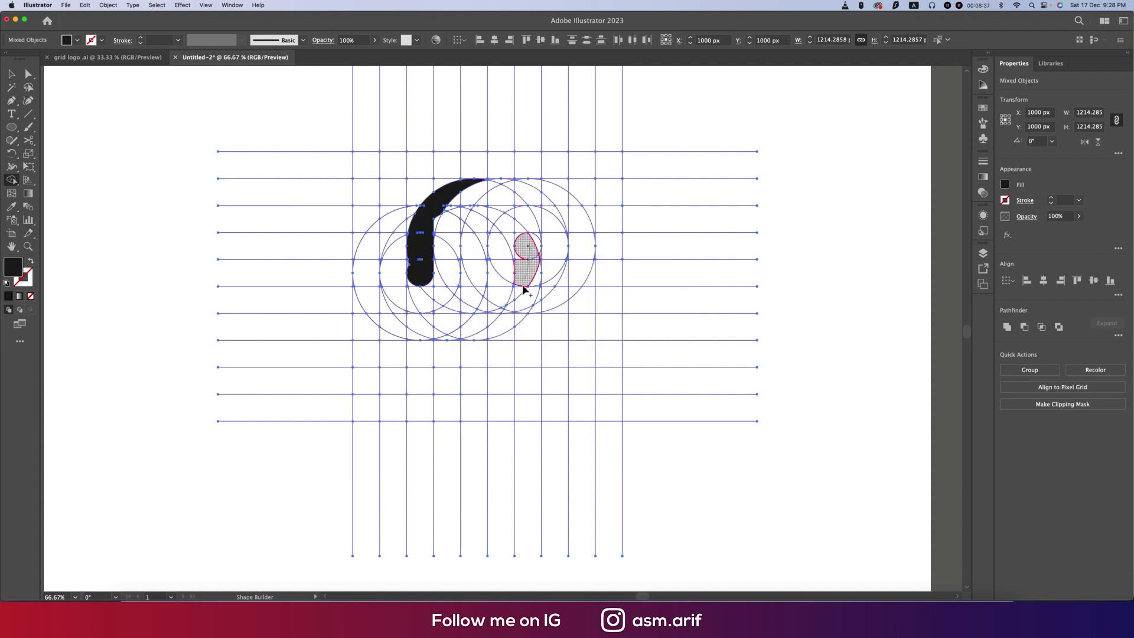
{"action": "mouse_move", "coordinate": [523, 289]}
{"action": "left_mouse_down"}
{"action": "mouse_move", "coordinate": [511, 318]}
{"action": "mouse_move", "coordinate": [535, 282]}
{"action": "mouse_move", "coordinate": [534, 241]}
{"action": "left_mouse_up"}
{"action": "scroll", "coordinate": [537, 266], "scroll_direction": "up", "scroll_amount": 5}
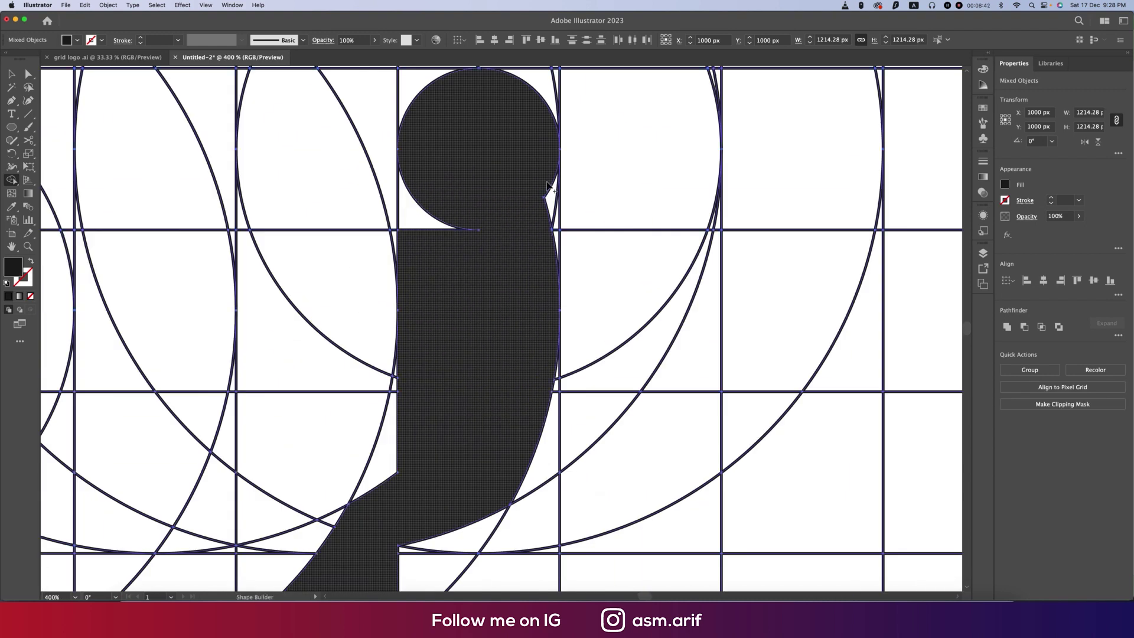
{"action": "mouse_move", "coordinate": [548, 187]}
{"action": "left_mouse_down"}
{"action": "mouse_move", "coordinate": [553, 260]}
{"action": "mouse_move", "coordinate": [534, 231]}
{"action": "left_mouse_up"}
{"action": "scroll", "coordinate": [552, 239], "scroll_direction": "down", "scroll_amount": 3}
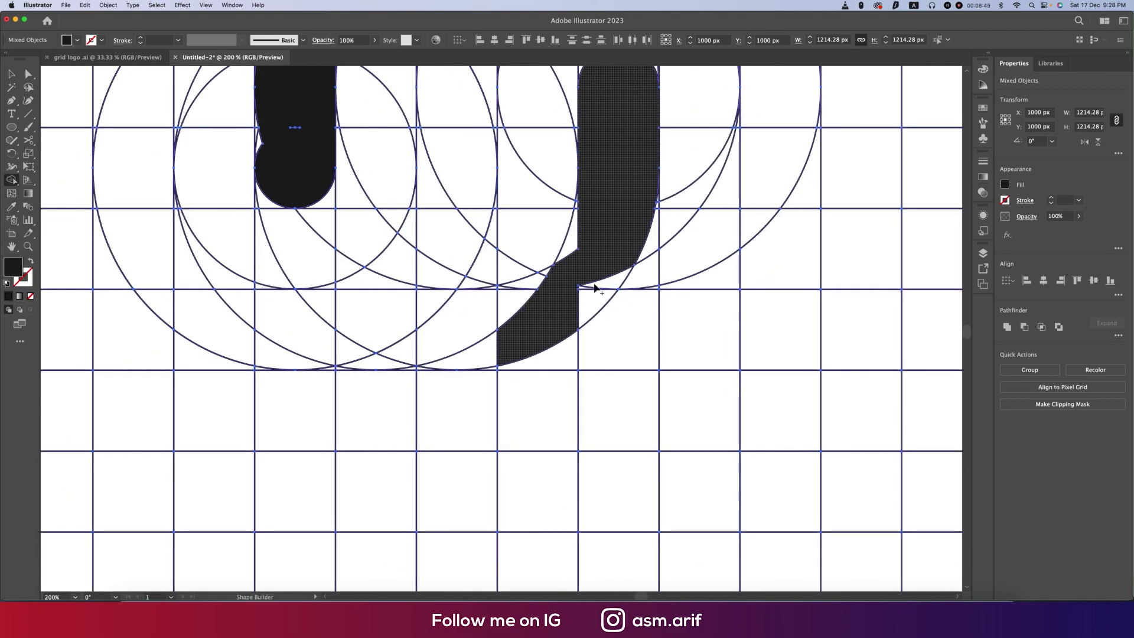
{"action": "mouse_move", "coordinate": [594, 287]}
{"action": "left_mouse_down"}
{"action": "mouse_move", "coordinate": [574, 234]}
{"action": "mouse_move", "coordinate": [578, 200]}
{"action": "mouse_move", "coordinate": [479, 359]}
{"action": "left_mouse_up"}
{"action": "scroll", "coordinate": [478, 359], "scroll_direction": "up", "scroll_amount": 10}
{"action": "scroll", "coordinate": [478, 359], "scroll_direction": "left", "scroll_amount": 3}
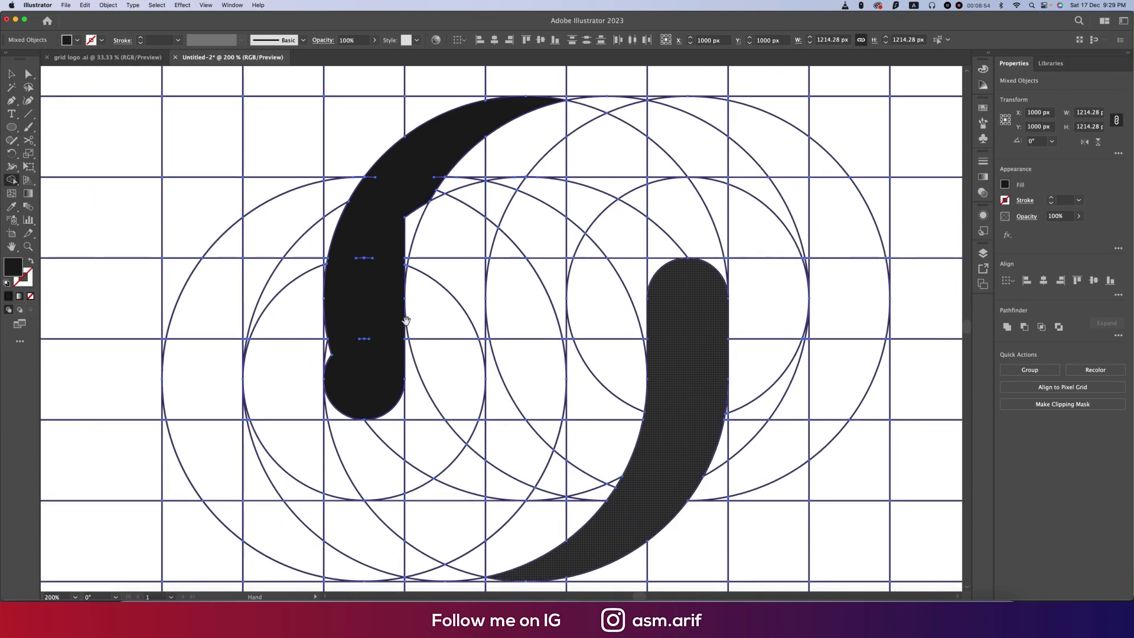
- Add the lower tail and right-edge sliver to the J, then merge regions along the outer band
{"action": "left_click", "coordinate": [329, 352]}
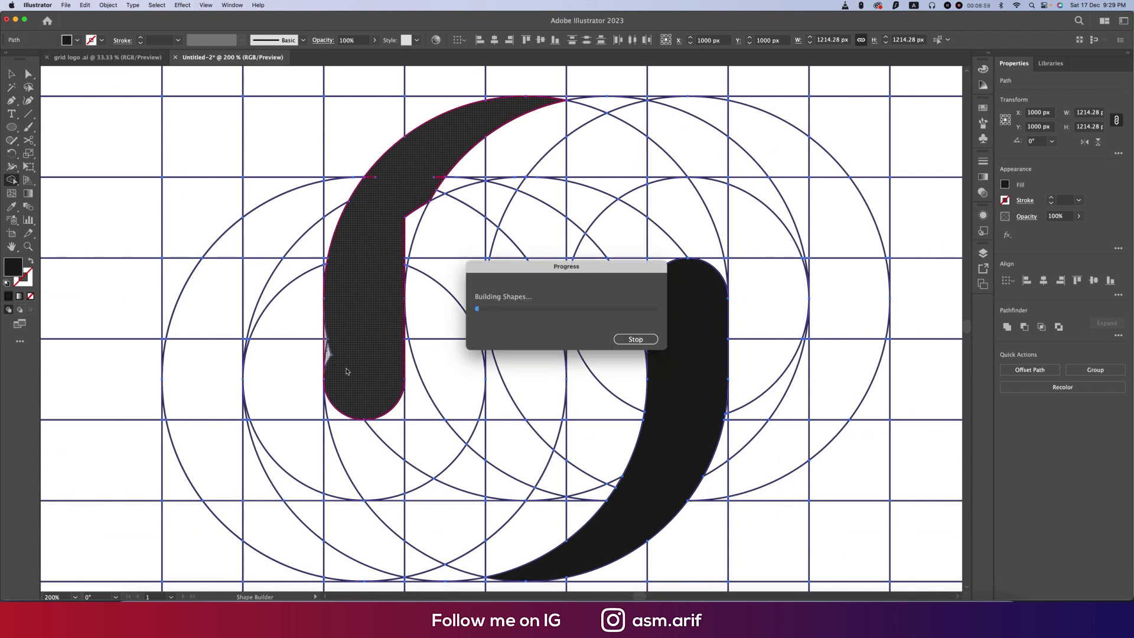
{"action": "key", "text": "Return"}
{"action": "scroll", "coordinate": [349, 390], "scroll_direction": "up", "scroll_amount": 4}
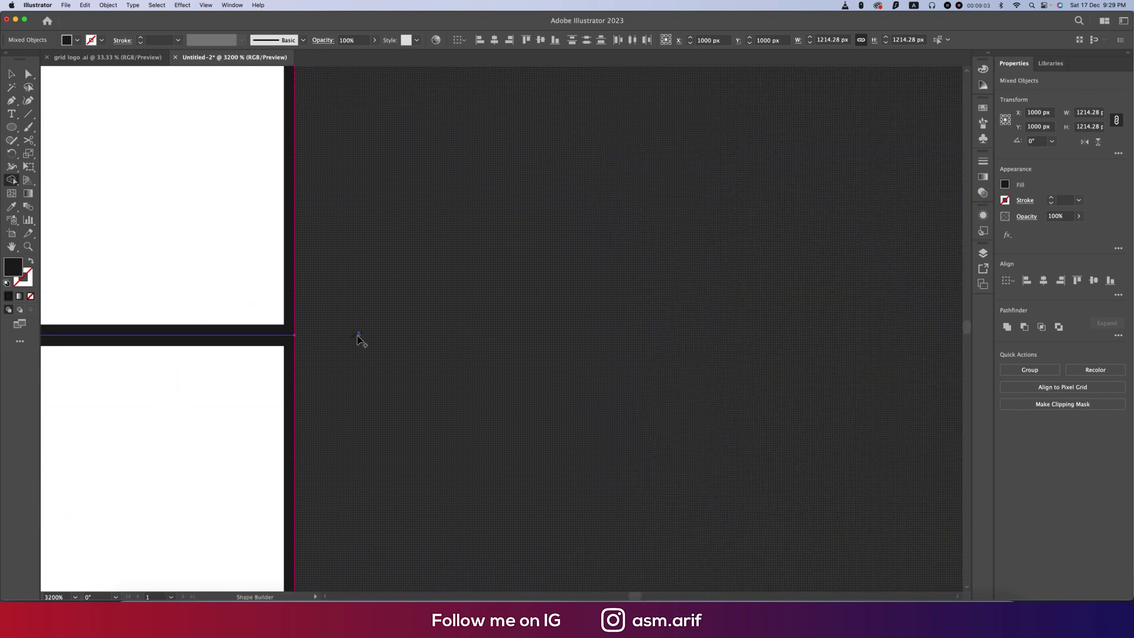
{"action": "scroll", "coordinate": [358, 340], "scroll_direction": "down", "scroll_amount": 10}
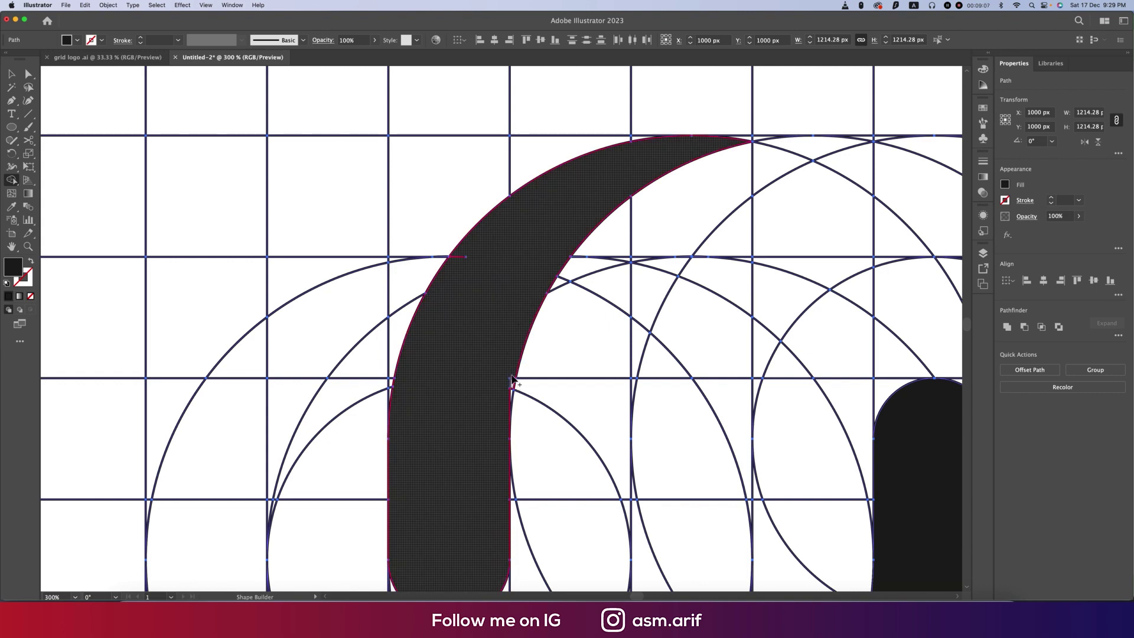
{"action": "left_click", "coordinate": [512, 379]}
{"action": "scroll", "coordinate": [512, 300], "scroll_direction": "down", "scroll_amount": 3}
{"action": "mouse_move", "coordinate": [390, 247]}
{"action": "left_mouse_down"}
{"action": "mouse_move", "coordinate": [484, 452]}
{"action": "mouse_move", "coordinate": [520, 446]}
{"action": "mouse_move", "coordinate": [593, 335]}
{"action": "mouse_move", "coordinate": [623, 212]}
{"action": "mouse_move", "coordinate": [712, 138]}
{"action": "mouse_move", "coordinate": [812, 170]}
{"action": "mouse_move", "coordinate": [846, 292]}
{"action": "mouse_move", "coordinate": [830, 351]}
{"action": "mouse_move", "coordinate": [847, 330]}
{"action": "left_mouse_up"}
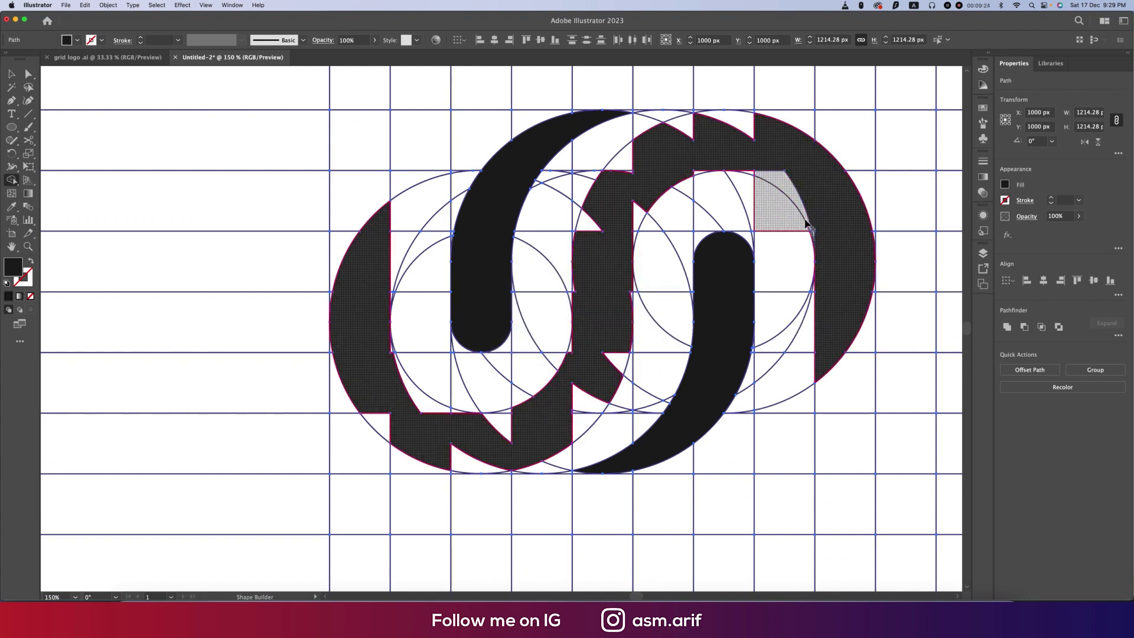
- Fill the gap left of the ring's top and the notches beside the vertical bar
{"action": "scroll", "coordinate": [821, 253], "scroll_direction": "up", "scroll_amount": 1}
{"action": "scroll", "coordinate": [822, 256], "scroll_direction": "up", "scroll_amount": 3}
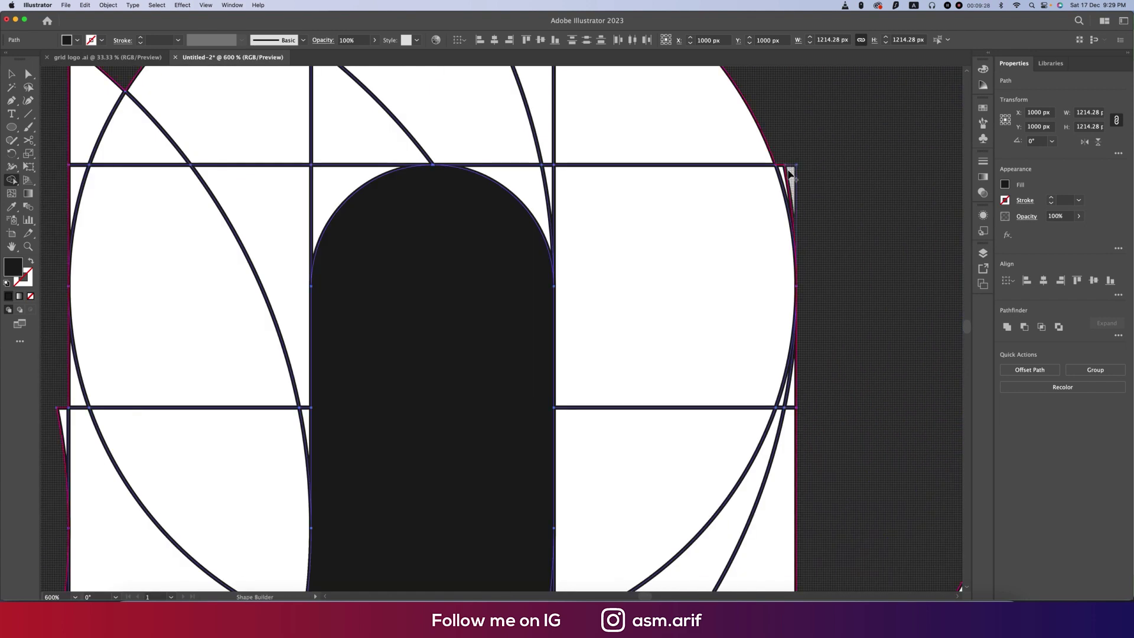
{"action": "scroll", "coordinate": [843, 392], "scroll_direction": "down", "scroll_amount": 3}
{"action": "scroll", "coordinate": [860, 296], "scroll_direction": "up", "scroll_amount": 1}
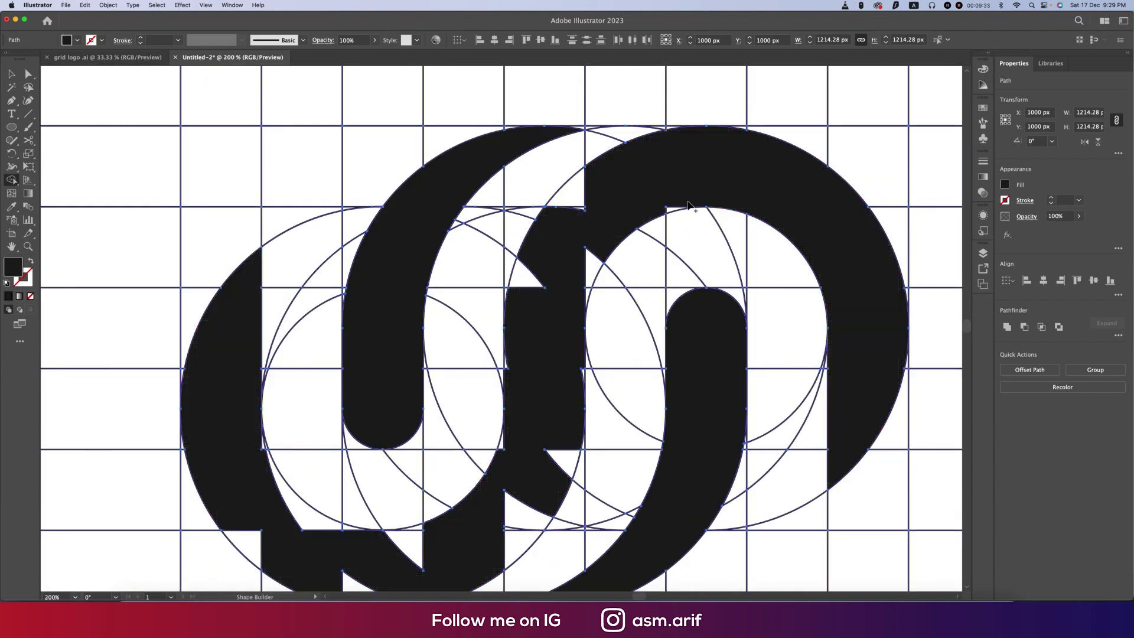
{"action": "left_click_drag", "start_coordinate": [567, 189], "coordinate": [549, 223]}
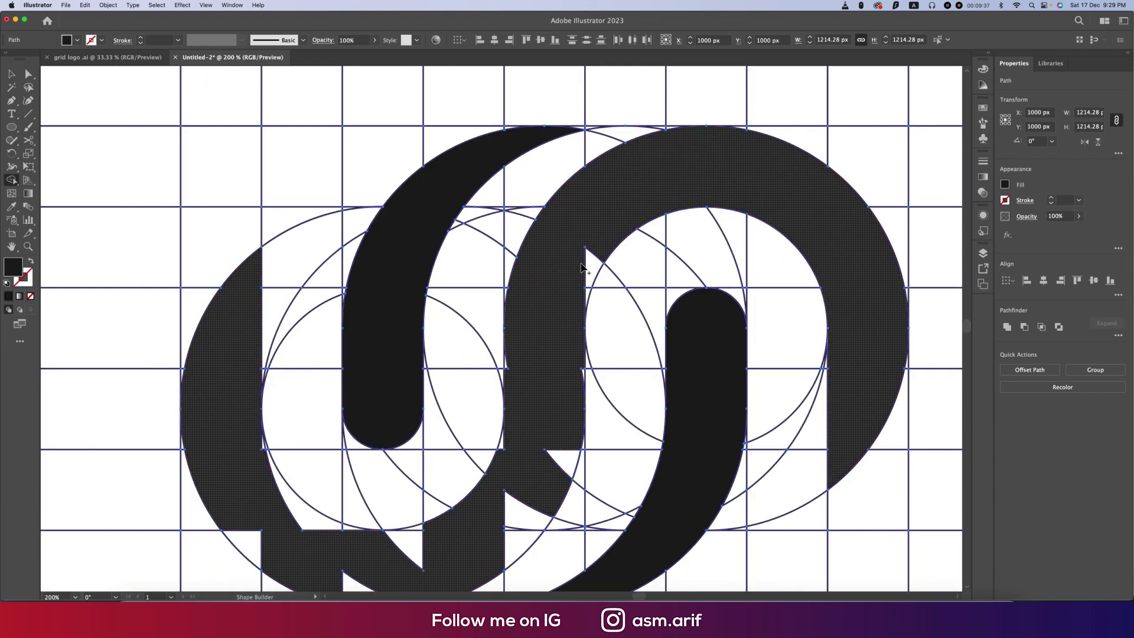
{"action": "left_click_drag", "start_coordinate": [531, 275], "coordinate": [596, 260]}
{"action": "scroll", "coordinate": [614, 278], "scroll_direction": "down", "scroll_amount": 3}
{"action": "scroll", "coordinate": [614, 278], "scroll_direction": "left", "scroll_amount": 2}
- Fill the notches right of the bar and along the ring's bottom, then fit the artboard in view
{"action": "mouse_move", "coordinate": [631, 295]}
{"action": "left_mouse_down"}
{"action": "mouse_move", "coordinate": [582, 425]}
{"action": "mouse_move", "coordinate": [562, 384]}
{"action": "left_mouse_up"}
{"action": "scroll", "coordinate": [553, 367], "scroll_direction": "down", "scroll_amount": 2}
{"action": "scroll", "coordinate": [553, 367], "scroll_direction": "left", "scroll_amount": 4}
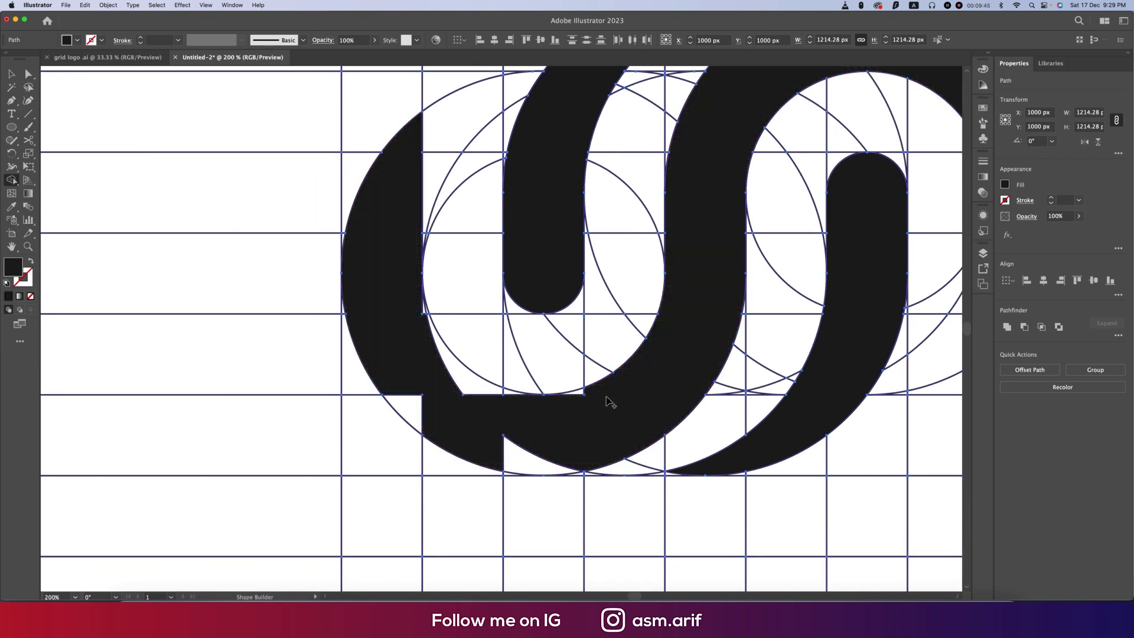
{"action": "mouse_move", "coordinate": [582, 449]}
{"action": "left_mouse_down"}
{"action": "mouse_move", "coordinate": [405, 397]}
{"action": "mouse_move", "coordinate": [421, 302]}
{"action": "mouse_move", "coordinate": [523, 404]}
{"action": "mouse_move", "coordinate": [470, 379]}
{"action": "left_mouse_up"}
{"action": "key", "text": "super+0"}
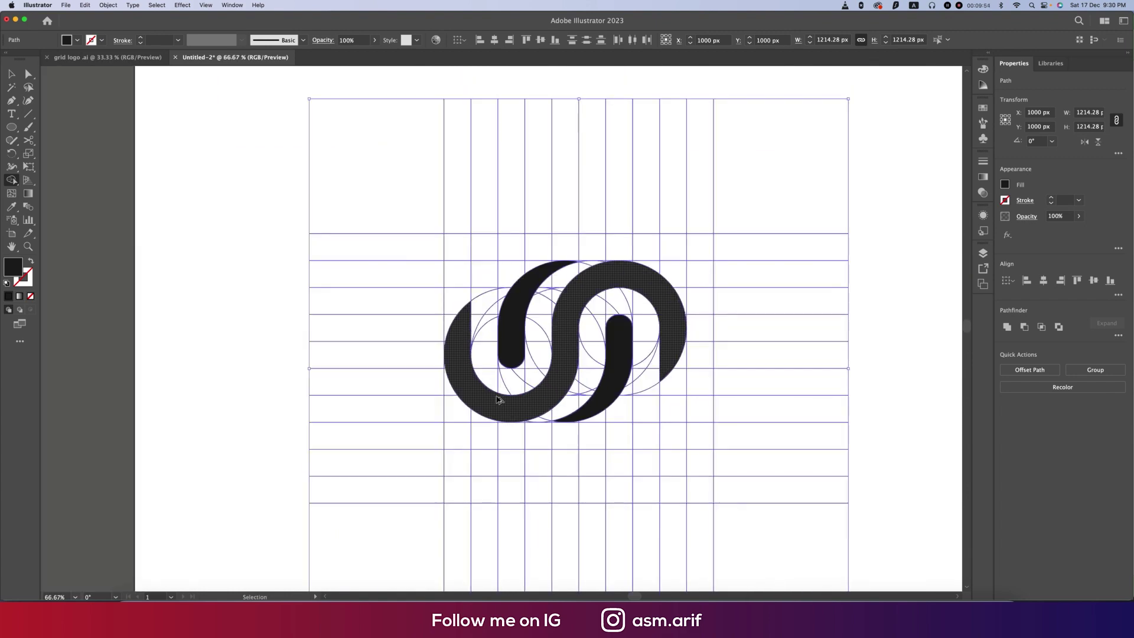
{"action": "scroll", "coordinate": [635, 314], "scroll_direction": "up", "scroll_amount": 10}
{"action": "scroll", "coordinate": [635, 314], "scroll_direction": "down", "scroll_amount": 3}
{"action": "scroll", "coordinate": [692, 230], "scroll_direction": "down", "scroll_amount": 3}
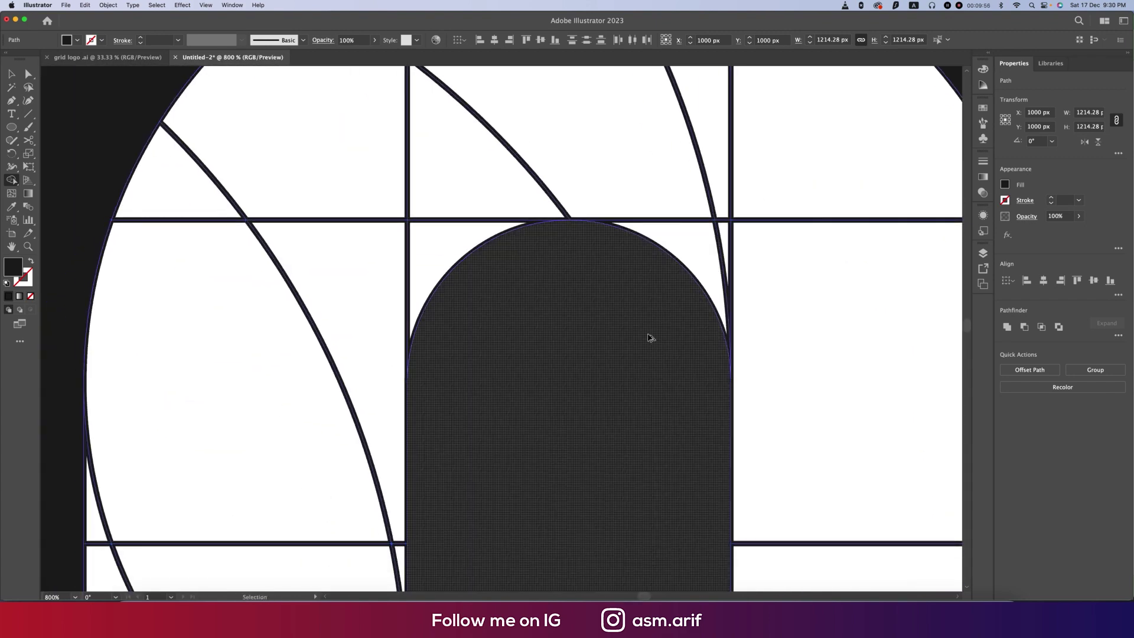
{"action": "scroll", "coordinate": [650, 337], "scroll_direction": "down", "scroll_amount": 10}
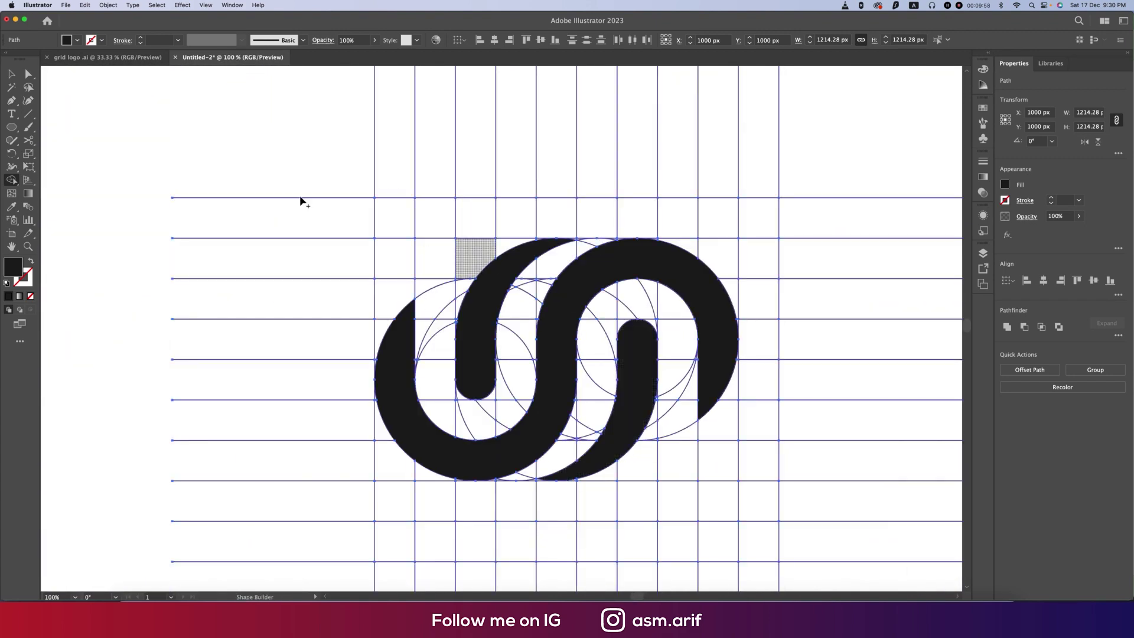
- Select all unfilled grid lines and circles with the Magic Wand and delete them
{"action": "left_click", "coordinate": [12, 87]}
{"action": "key", "text": "super+a"}
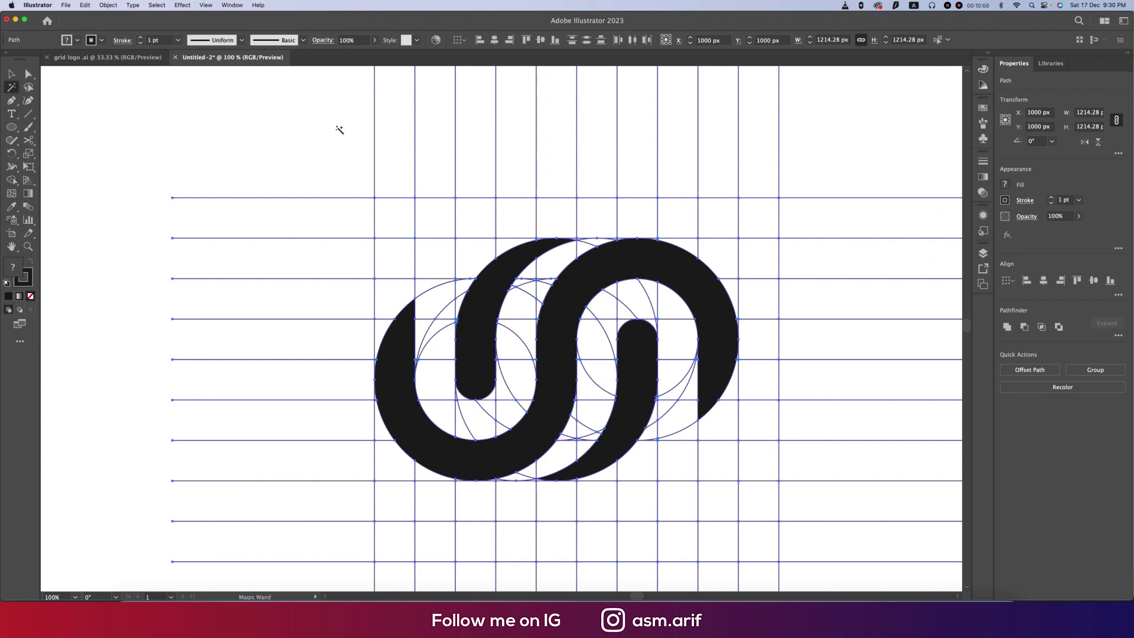
{"action": "left_click", "coordinate": [372, 128]}
{"action": "left_click", "coordinate": [374, 127]}
{"action": "key", "text": "Delete"}
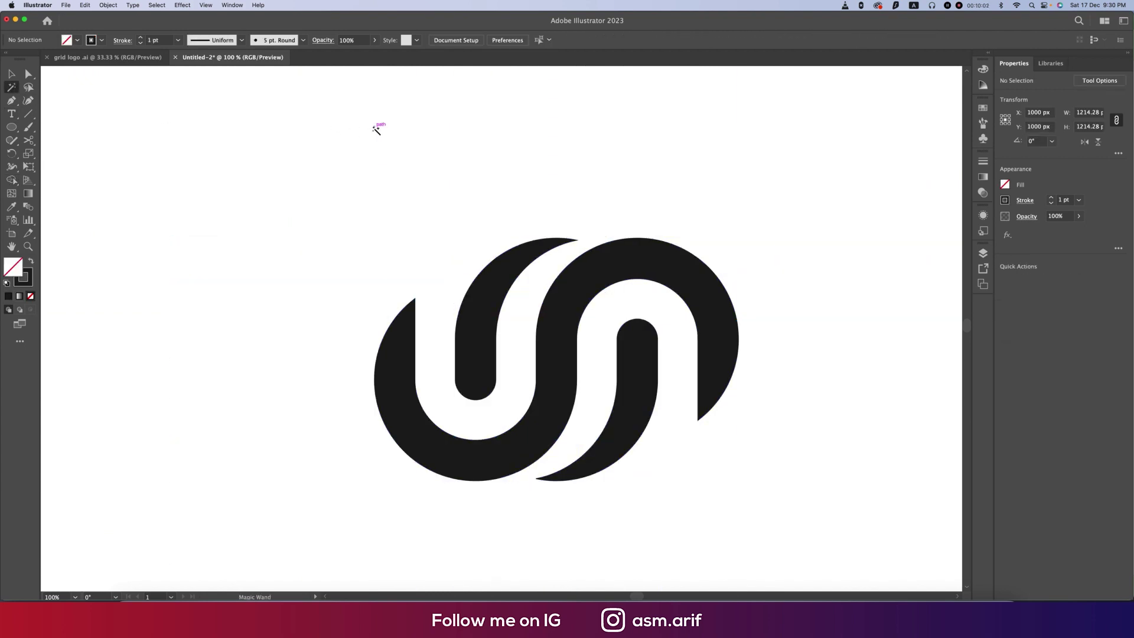
- Select the remaining black logo and copy it
{"action": "key", "text": "v"}
{"action": "scroll", "coordinate": [419, 335], "scroll_direction": "down", "scroll_amount": 3}
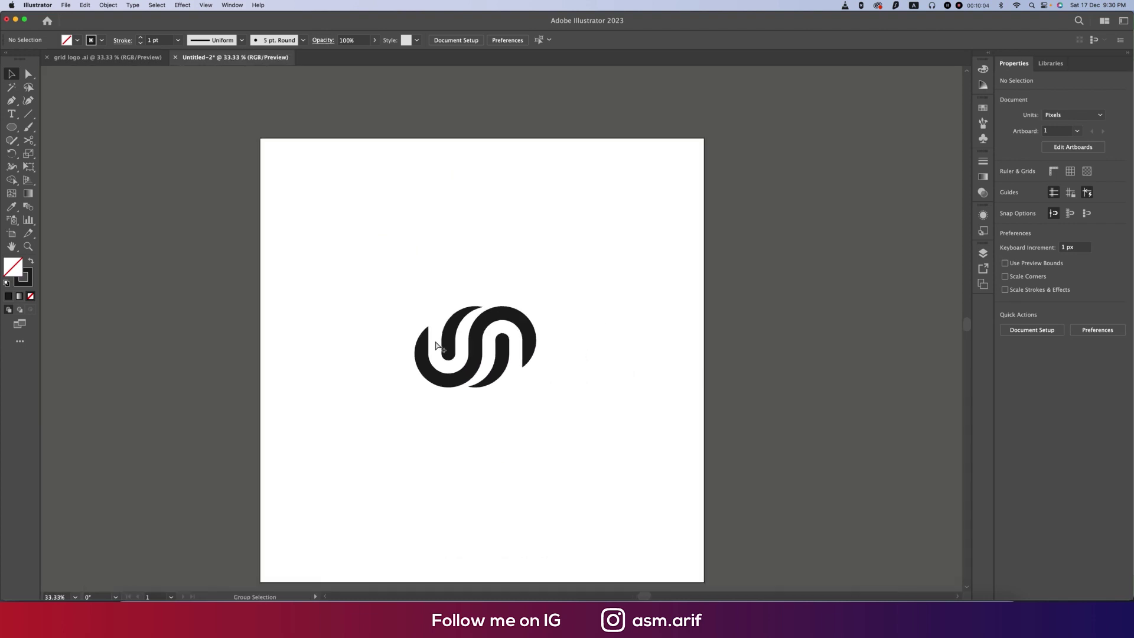
{"action": "scroll", "coordinate": [443, 342], "scroll_direction": "up", "scroll_amount": 1}
{"action": "key", "text": "a"}
{"action": "key", "text": "super+a"}
- Open the chrome logo mockup PSD from Downloads with Adobe Photoshop 2023
{"action": "key", "text": "v"}
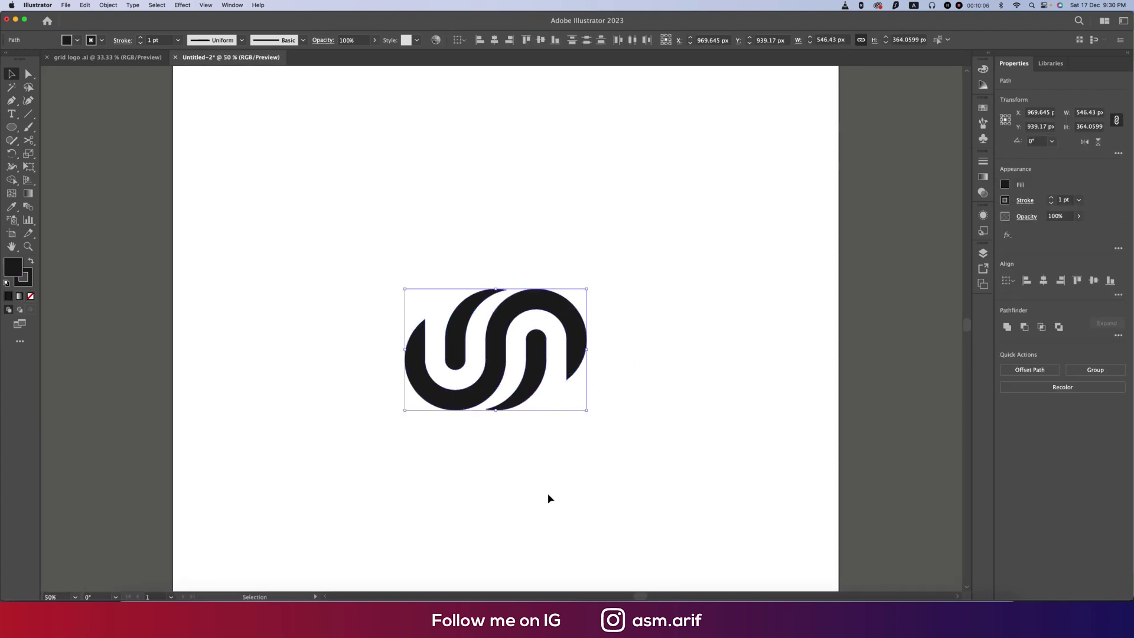
{"action": "left_click", "coordinate": [121, 590]}
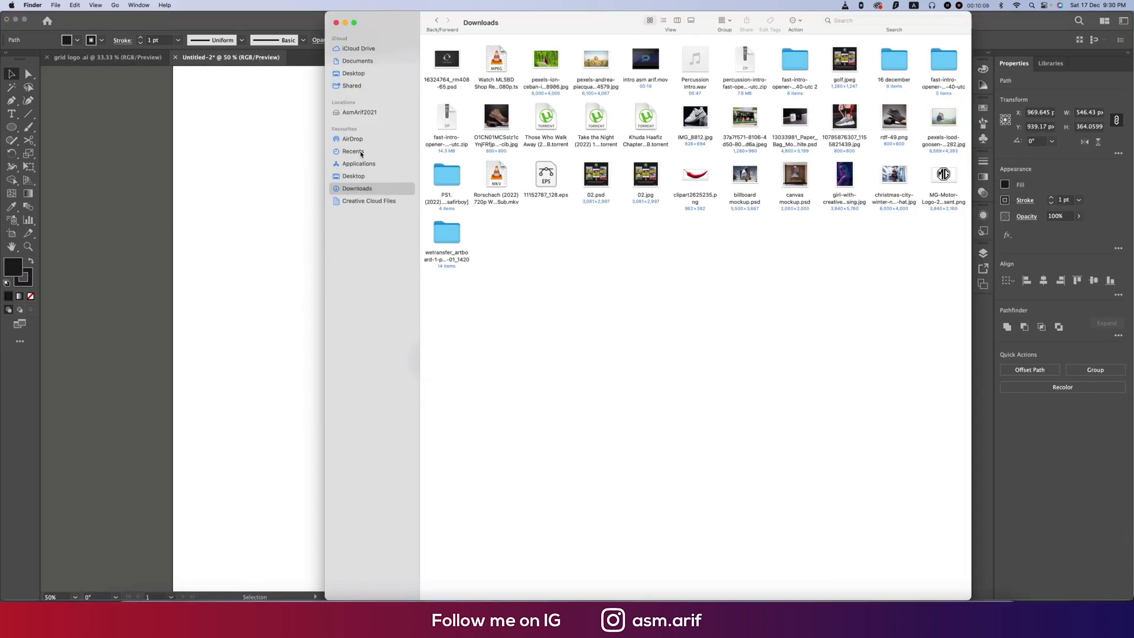
{"action": "right_click", "coordinate": [436, 62]}
{"action": "mouse_move", "coordinate": [472, 67]}
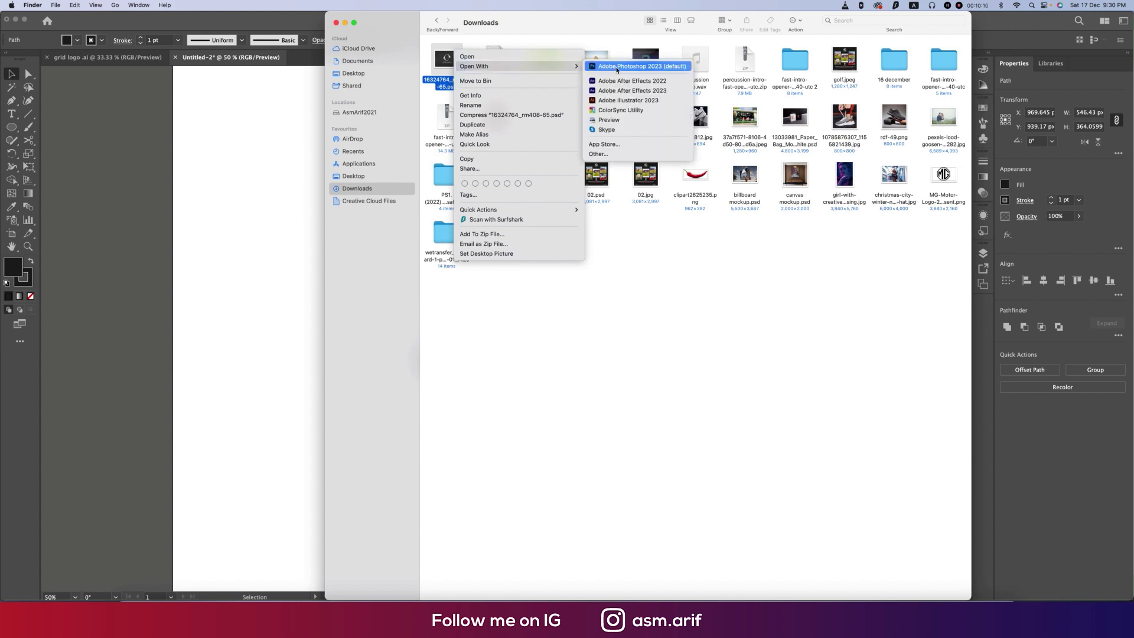
{"action": "left_click", "coordinate": [626, 66]}
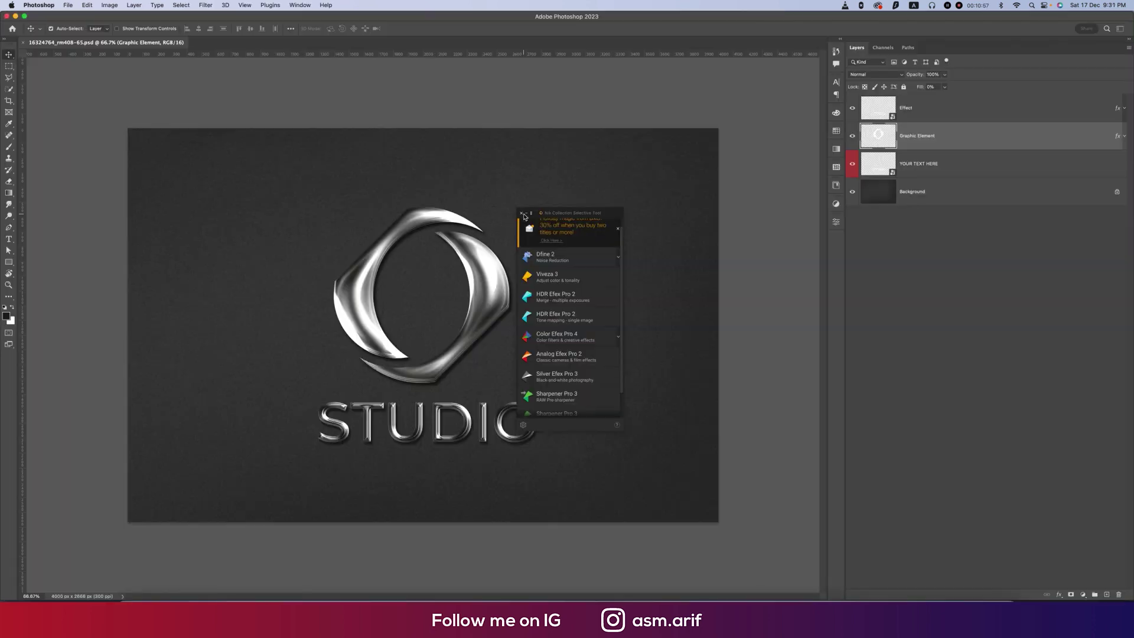
- Dismiss the Nik Collection panel and hide the STUDIO text and ring graphic layers
{"action": "left_click", "coordinate": [522, 215]}
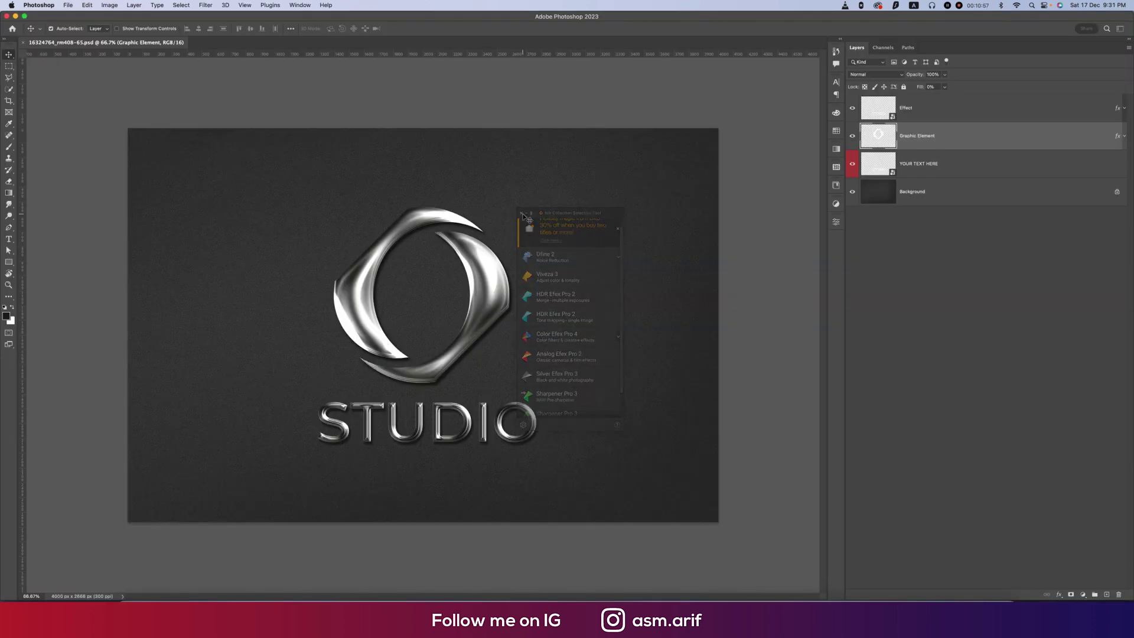
{"action": "left_click", "coordinate": [892, 117]}
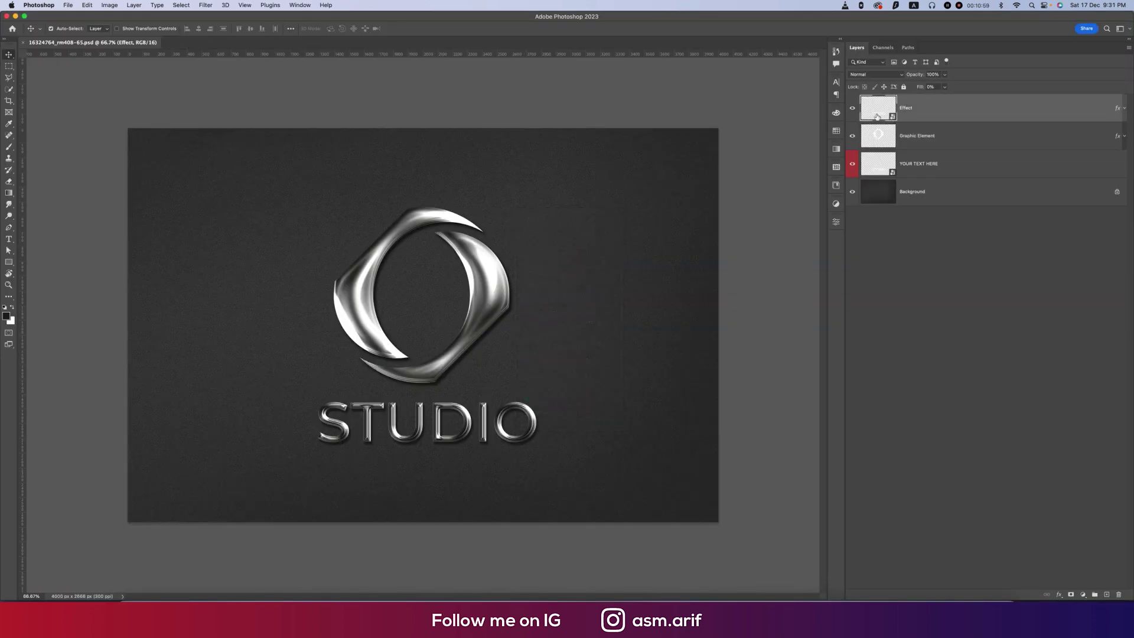
{"action": "left_click", "coordinate": [852, 108]}
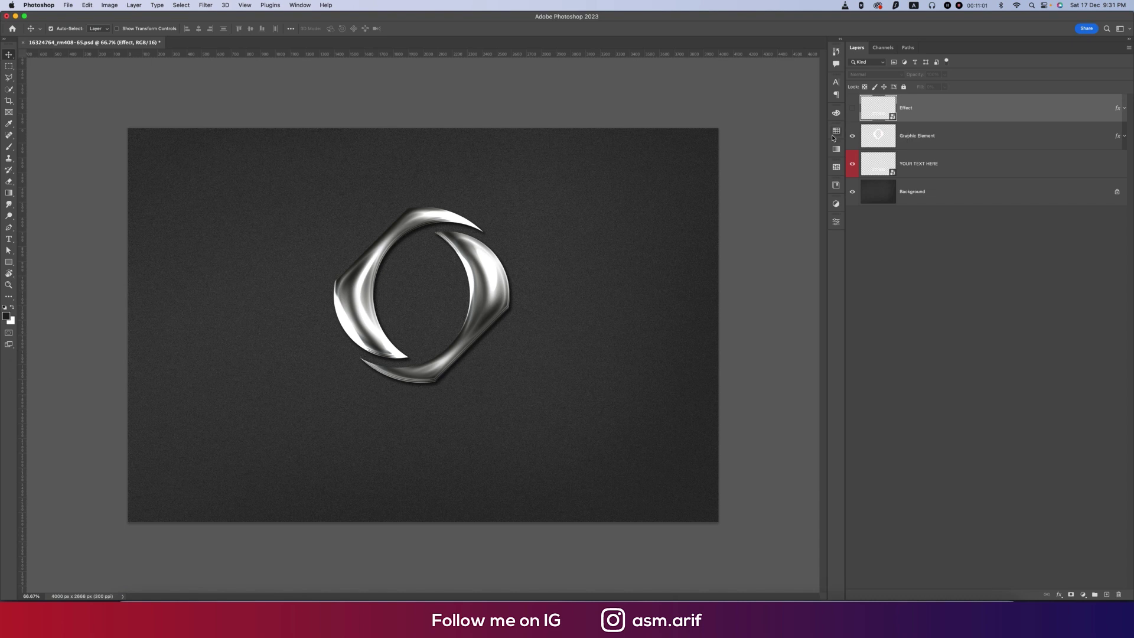
{"action": "left_click", "coordinate": [853, 136]}
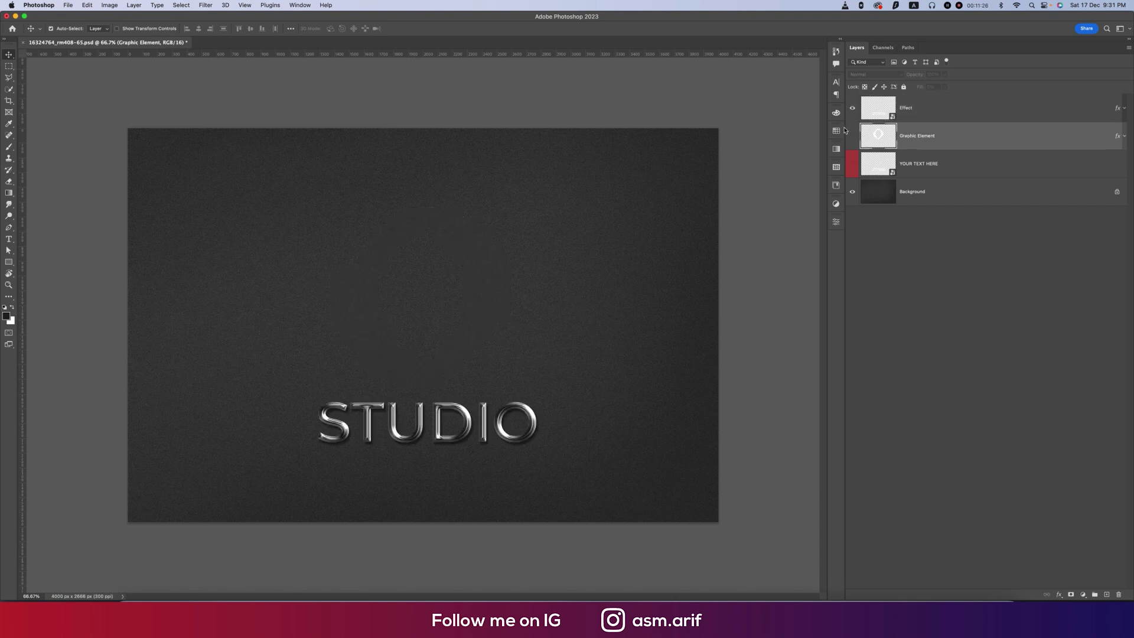
{"action": "left_click", "coordinate": [852, 109]}
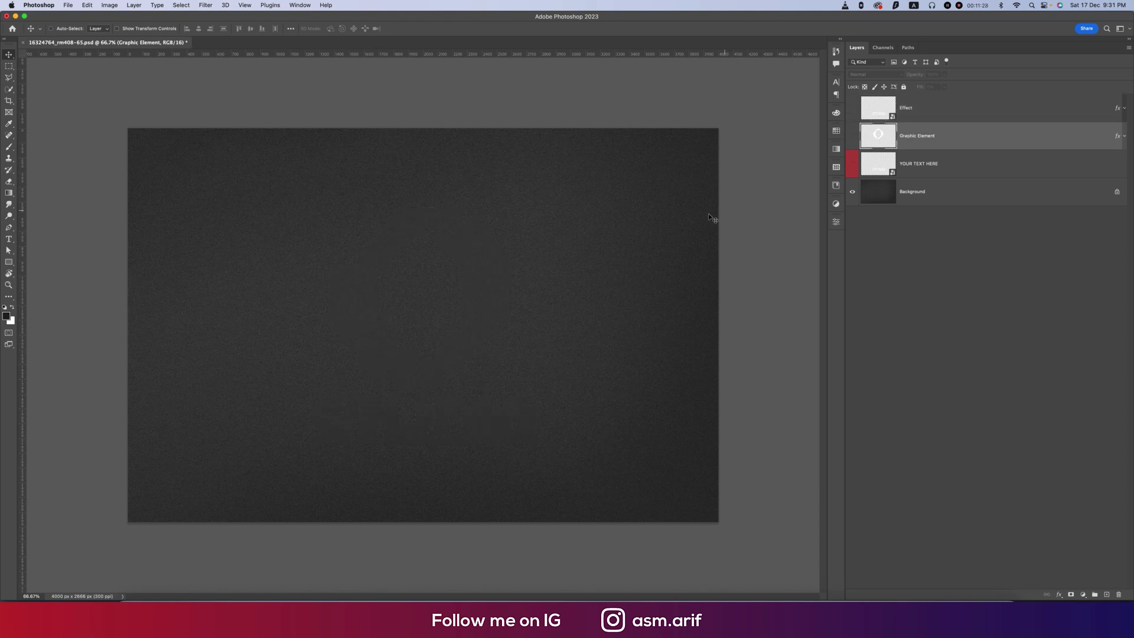
- Paste the logo as Layer 1 and scale it down to 61.45%
{"action": "key", "text": "super+v"}
{"action": "left_click", "coordinate": [608, 280]}
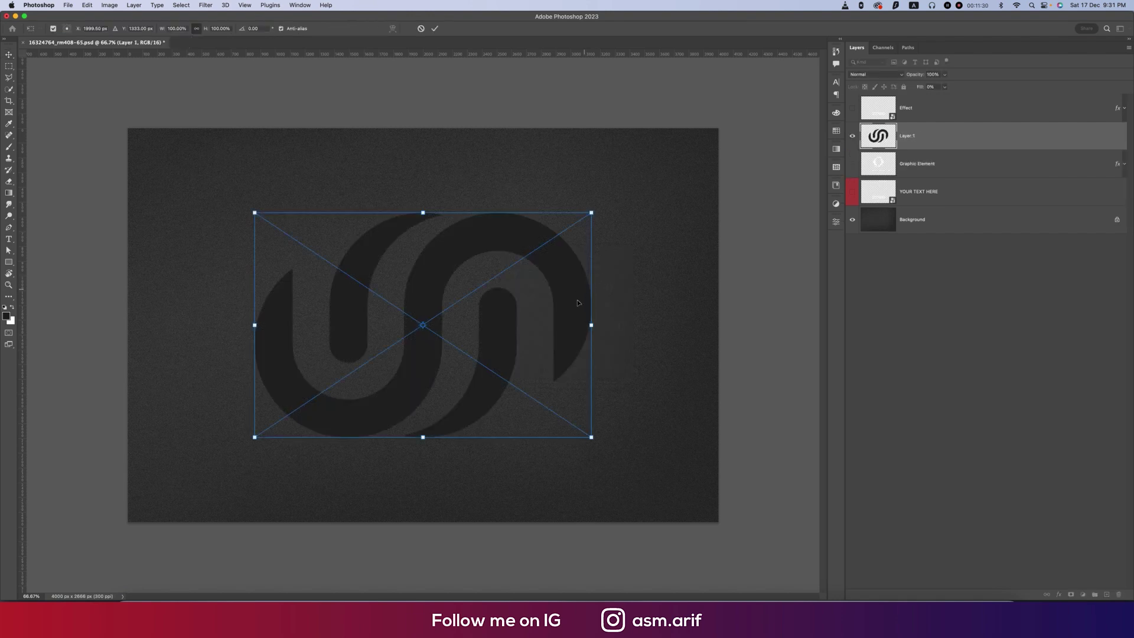
{"action": "left_click_drag", "start_coordinate": [591, 324], "coordinate": [526, 324]}
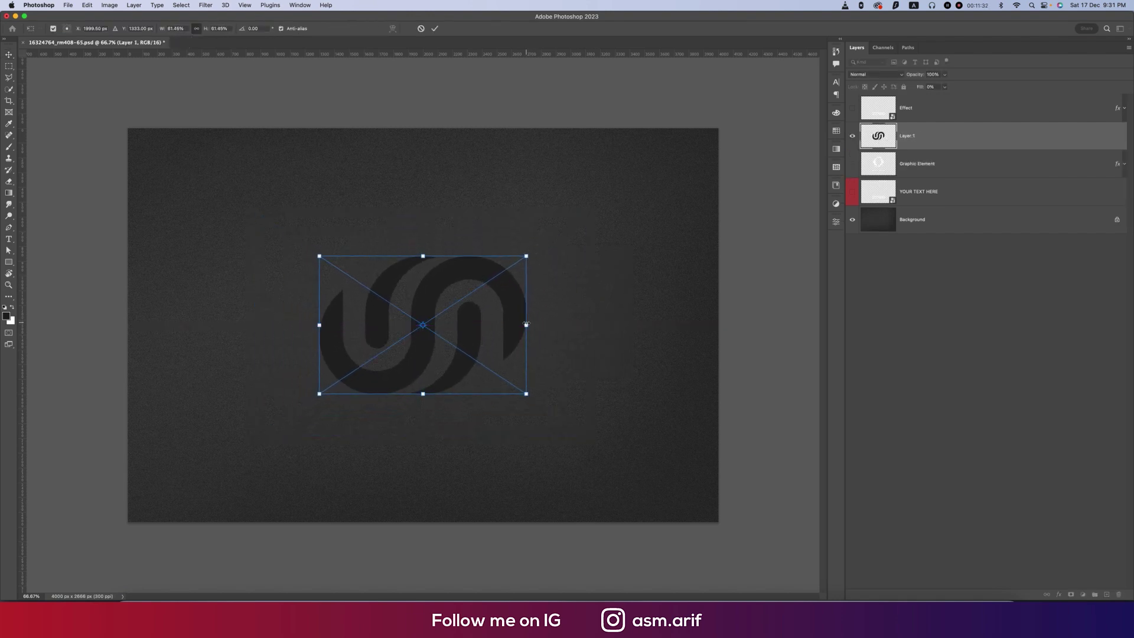
{"action": "key", "text": "Return"}
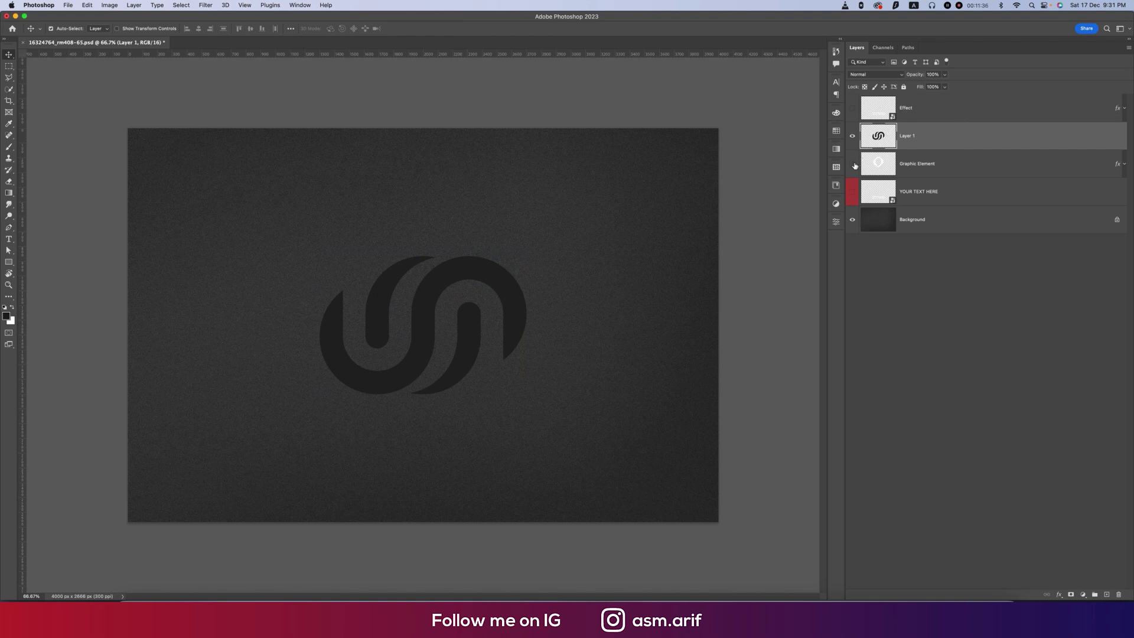
- Copy the chrome layer style from Graphic Element and paste it onto Layer 1's logo
{"action": "right_click", "coordinate": [1036, 167]}
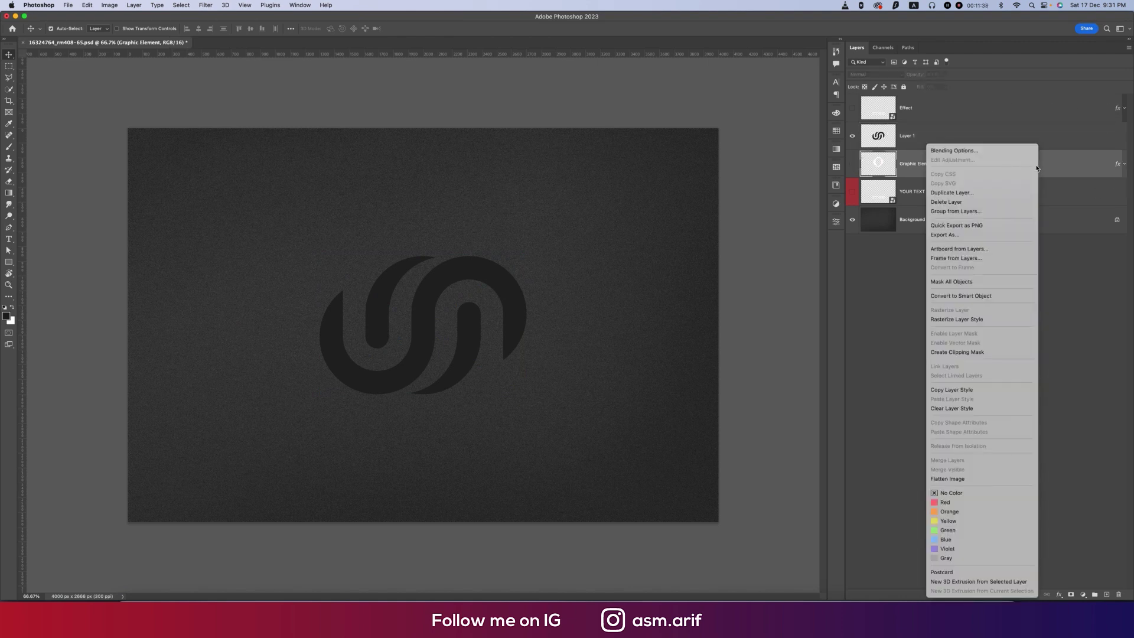
{"action": "left_click", "coordinate": [959, 392]}
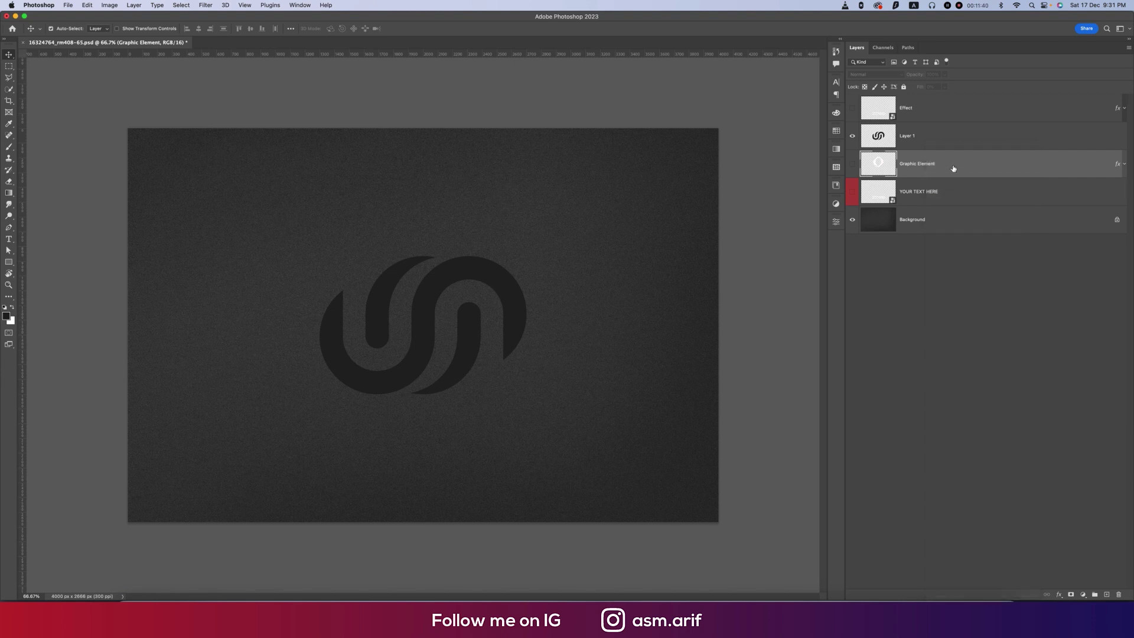
{"action": "right_click", "coordinate": [968, 142]}
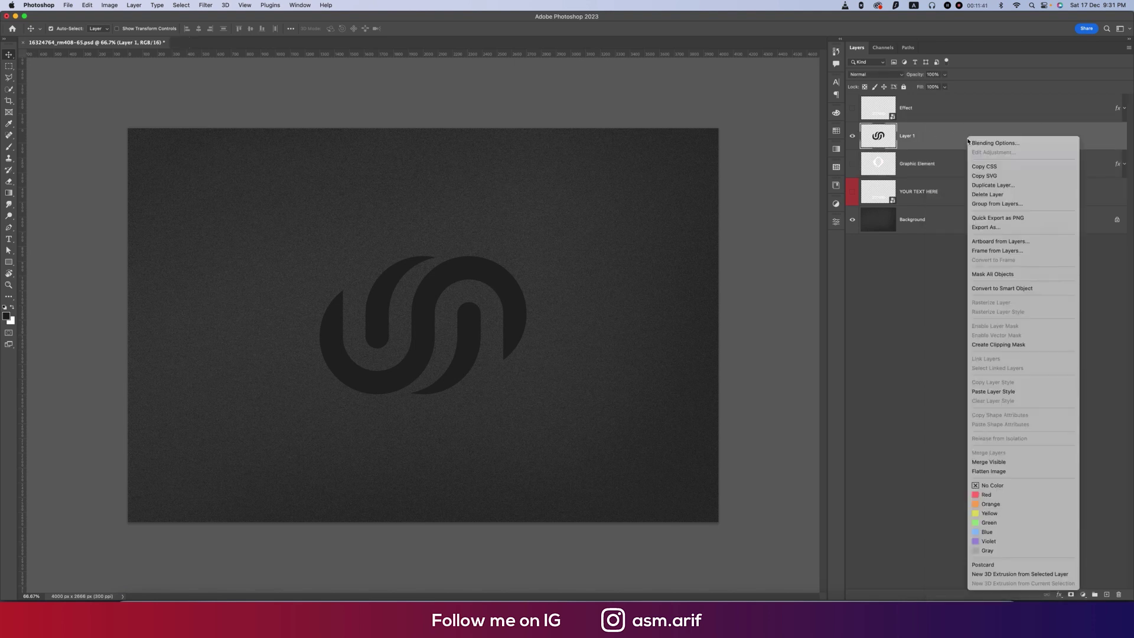
{"action": "left_click", "coordinate": [984, 392]}
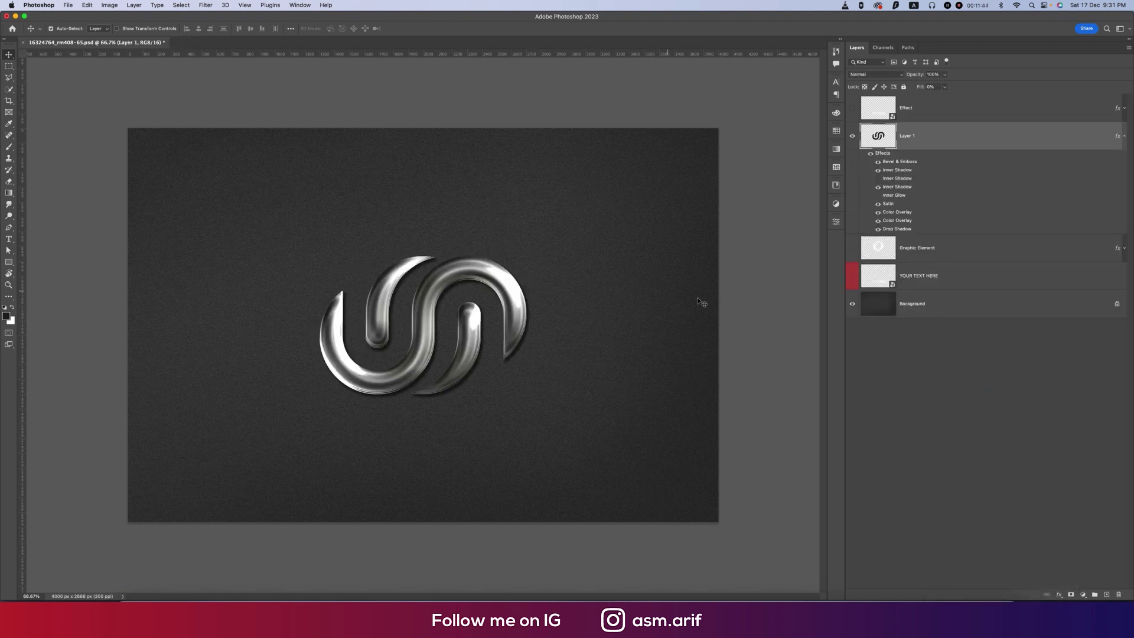
{"action": "left_click", "coordinate": [761, 324]}
{"action": "scroll", "coordinate": [395, 288], "scroll_direction": "up", "scroll_amount": 3}
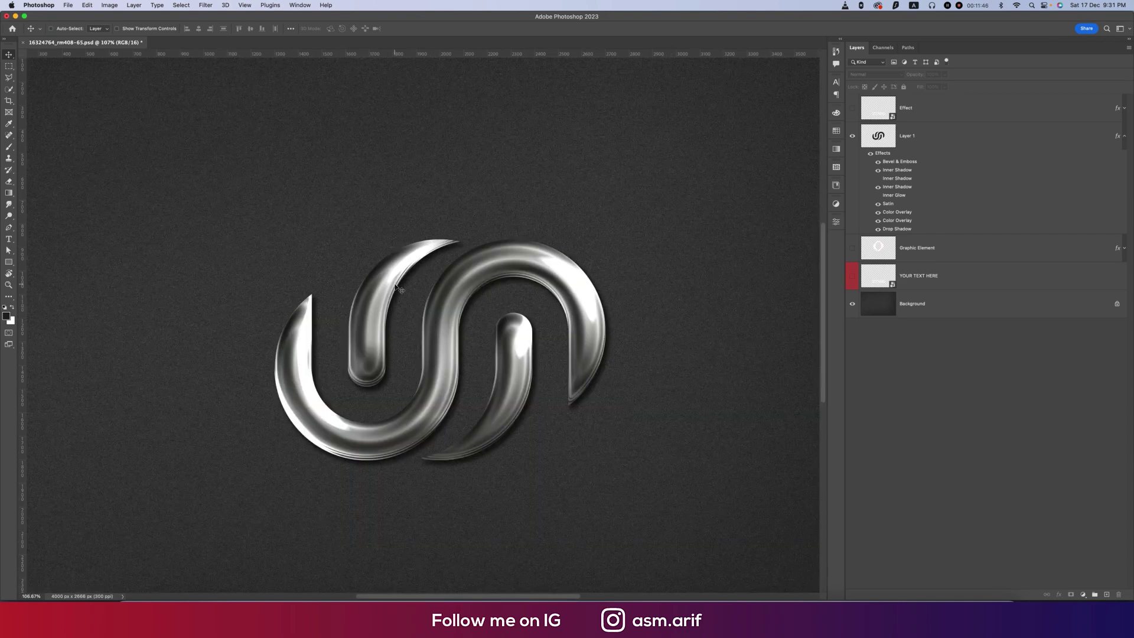
{"action": "scroll", "coordinate": [396, 287], "scroll_direction": "down", "scroll_amount": 3}
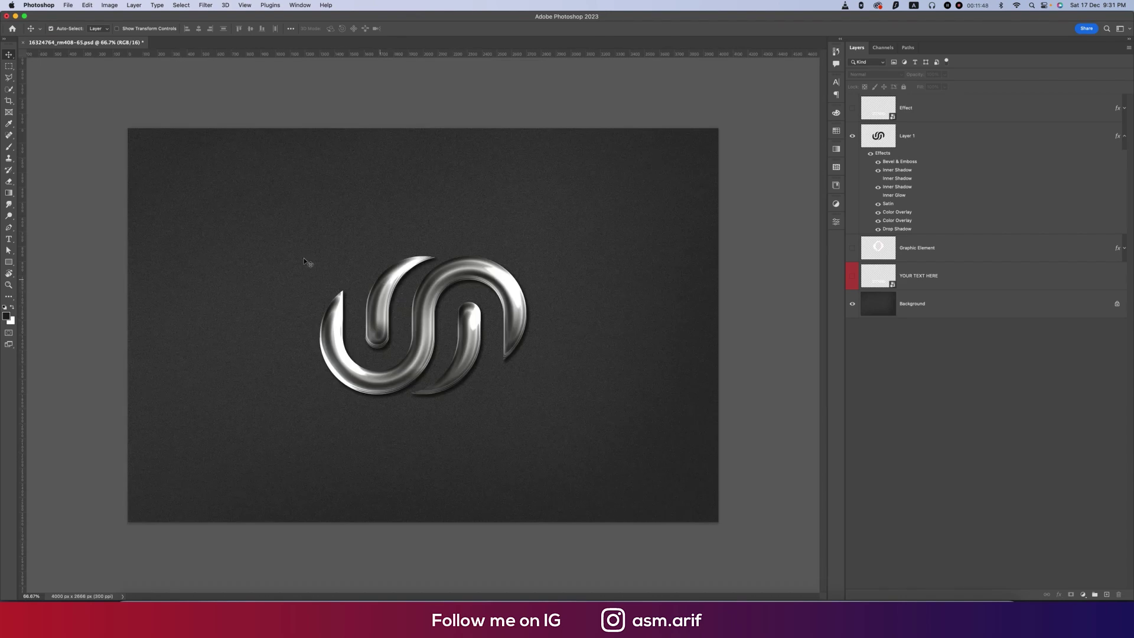
- Crop the canvas to a 1:1 square around the chrome logo and save the document
{"action": "left_click", "coordinate": [9, 103]}
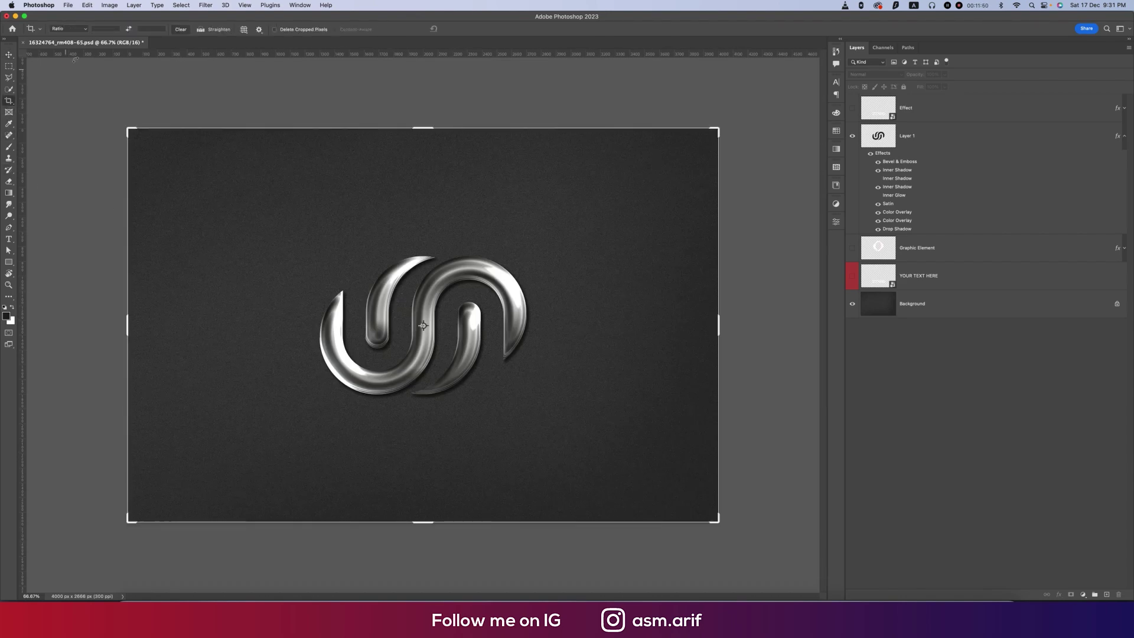
{"action": "left_click", "coordinate": [76, 34]}
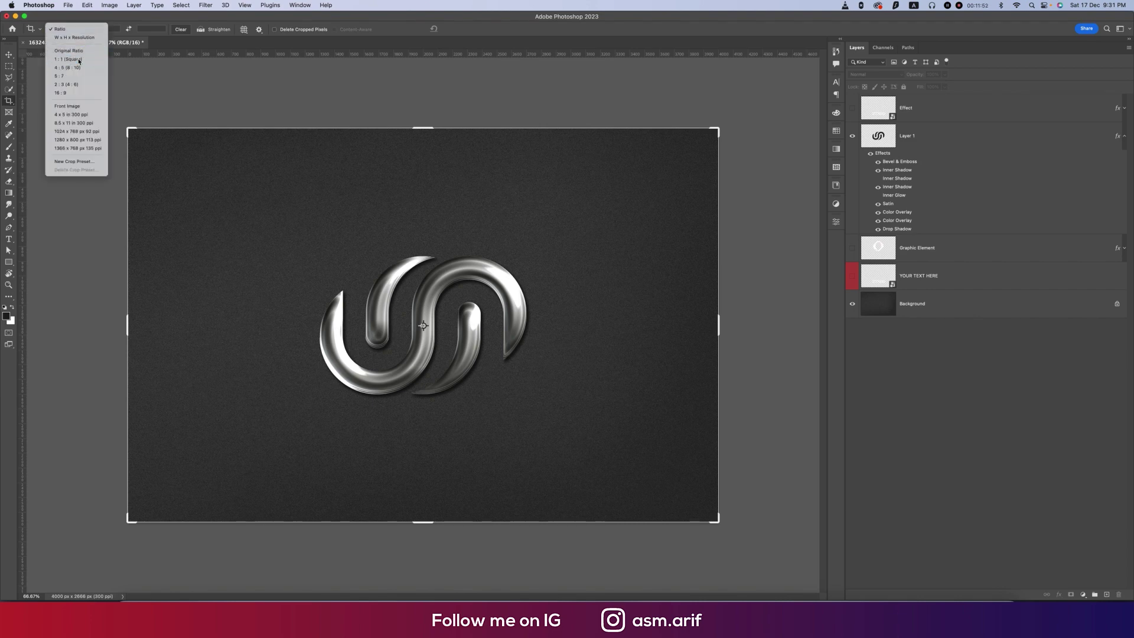
{"action": "left_click", "coordinate": [71, 60]}
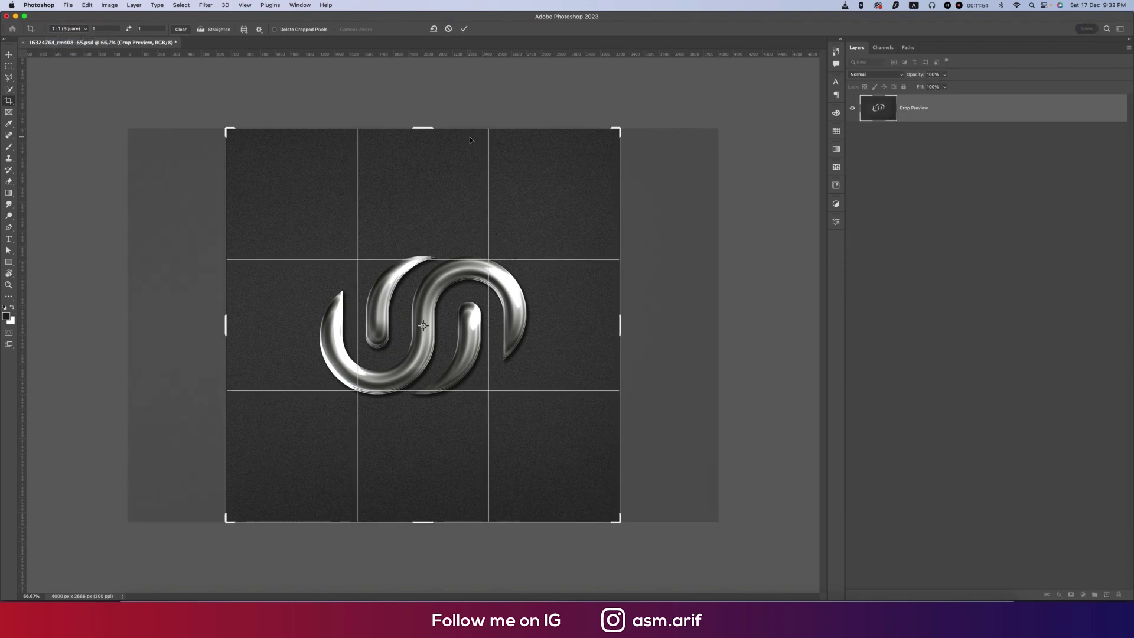
{"action": "key", "text": "Return"}
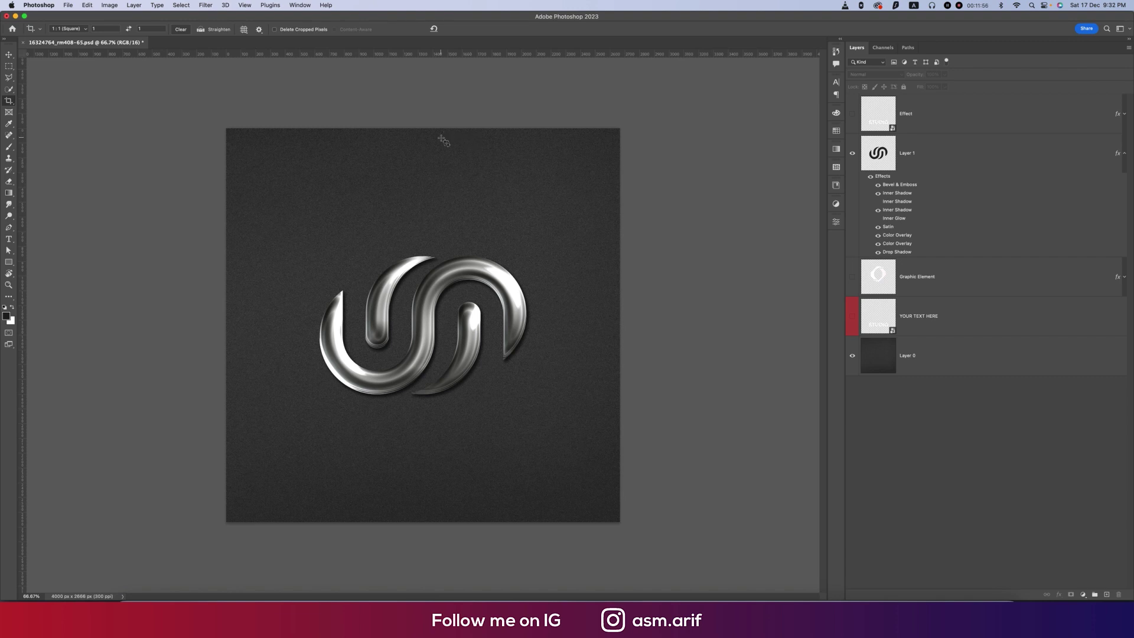
{"action": "key", "text": "super+s"}
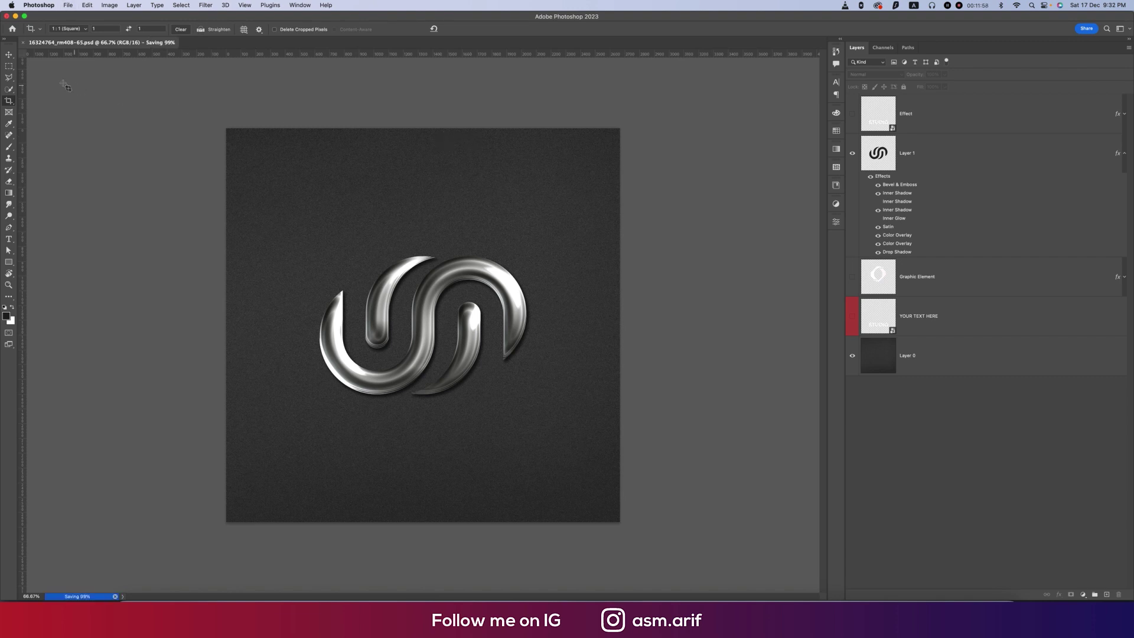
{"action": "left_click", "coordinate": [10, 57]}
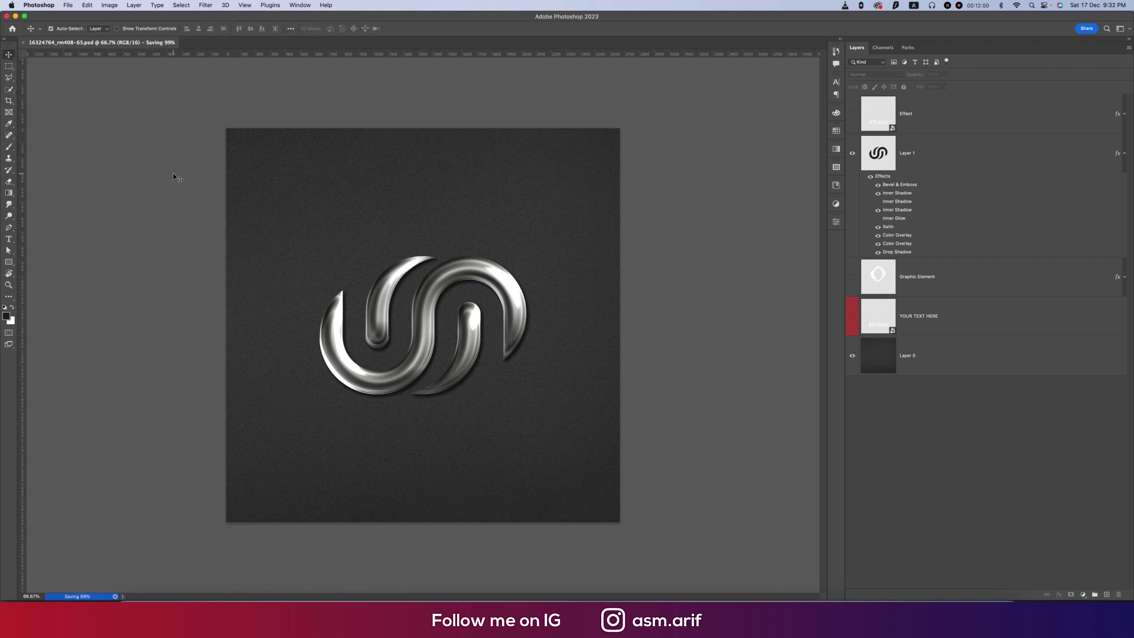